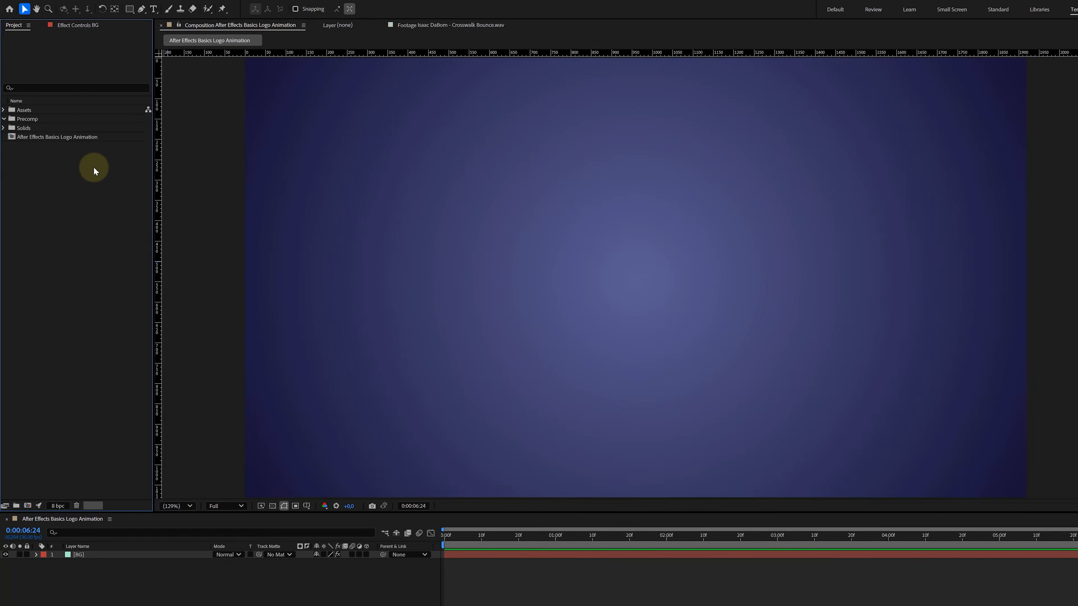
# - Add the Crosswalk Bounce audio file from the Assets folder below the BG layer and show its waveform
pyautogui.click(4, 109)
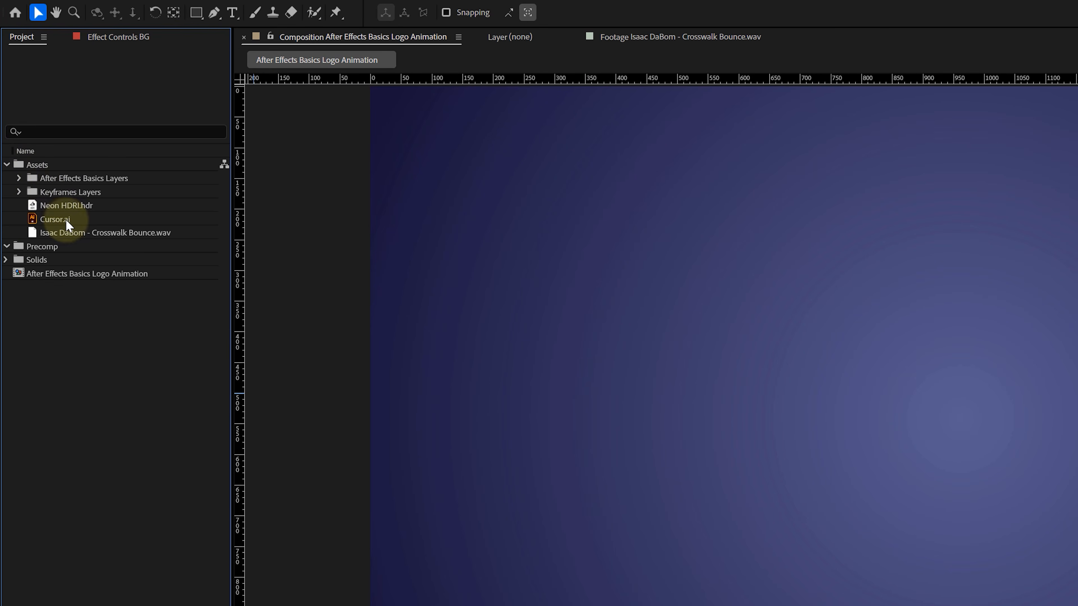
pyautogui.moveTo(71, 230); pyautogui.dragTo(146, 481)
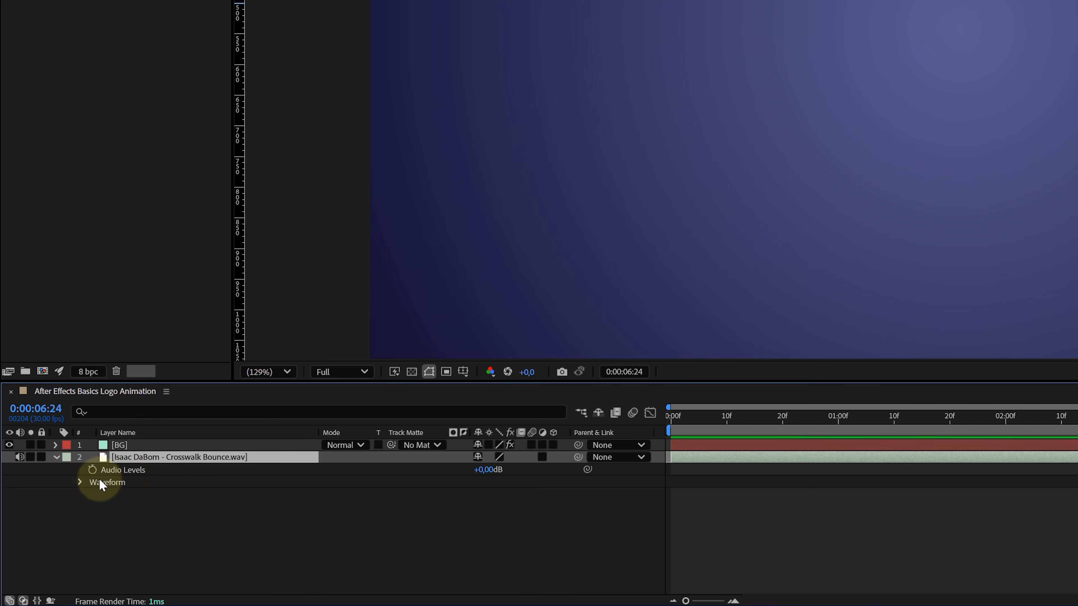
pyautogui.press('l')
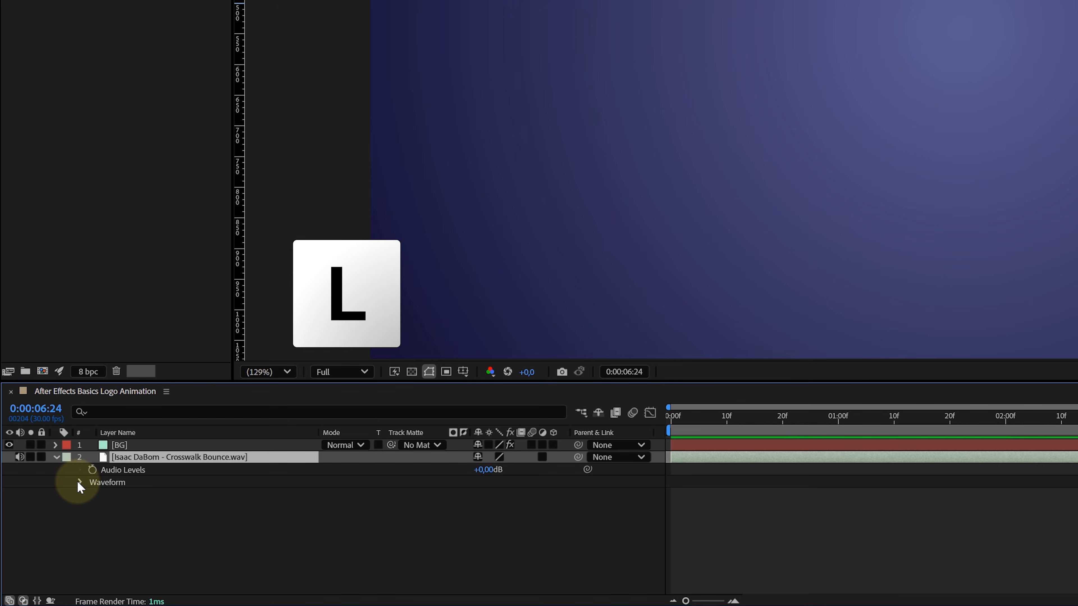
pyautogui.click(77, 482)
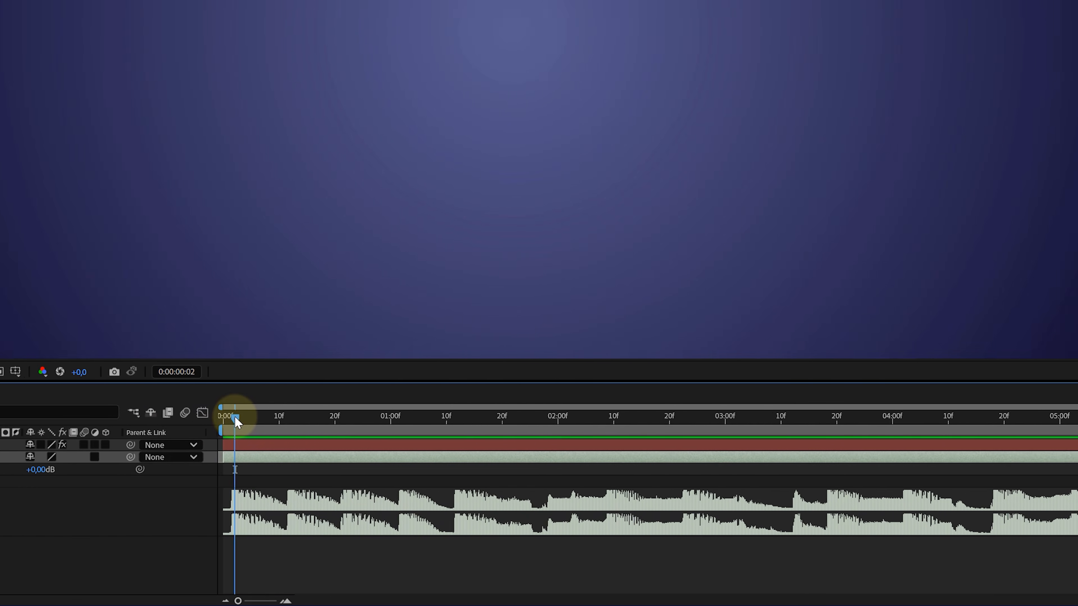
# - Mark the beats of the music with composition markers along the timeline, following the peaks in the waveform
pyautogui.press('KP_Multiply')
pyautogui.moveTo(13, 423); pyautogui.dragTo(1062, 423)
pyautogui.press('KP_Multiply')
pyautogui.press('KP_Multiply')
pyautogui.press('KP_Multiply')
pyautogui.press('KP_Multiply')
pyautogui.press('KP_Multiply')
pyautogui.press('KP_Multiply')
pyautogui.press('KP_Multiply')
pyautogui.press('KP_Multiply')
pyautogui.press('KP_Multiply')
pyautogui.press('KP_Multiply')
pyautogui.press('KP_Multiply')
pyautogui.press('KP_Multiply')
pyautogui.press('KP_Multiply')
pyautogui.press('KP_Multiply')
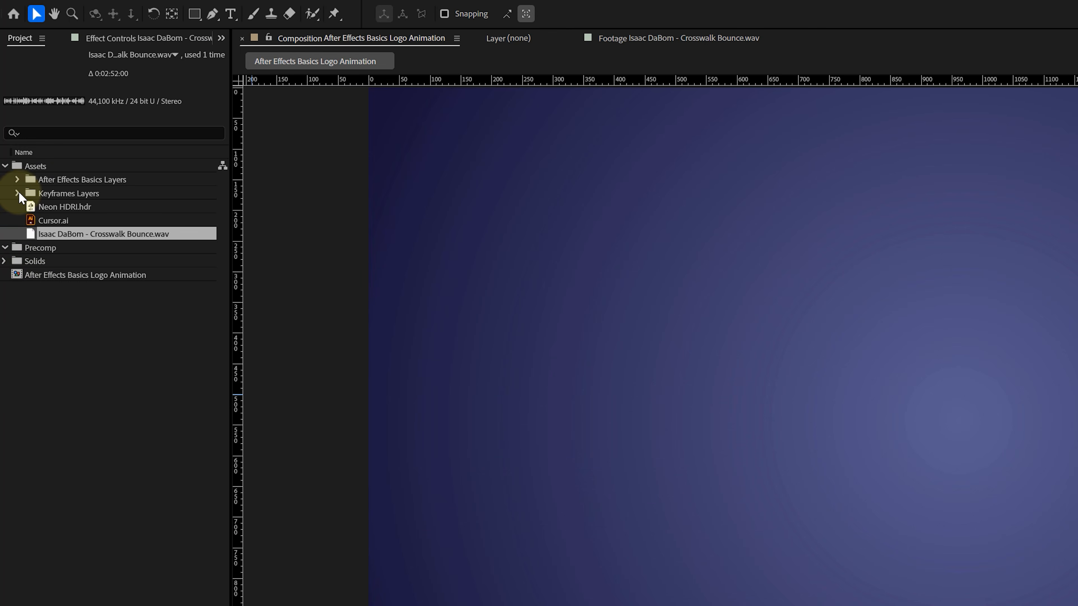
# - Preview the files in the Keyframes Layers folder and place Laag 2/Keyframes.ai at the centre of the composition
pyautogui.click(18, 193)
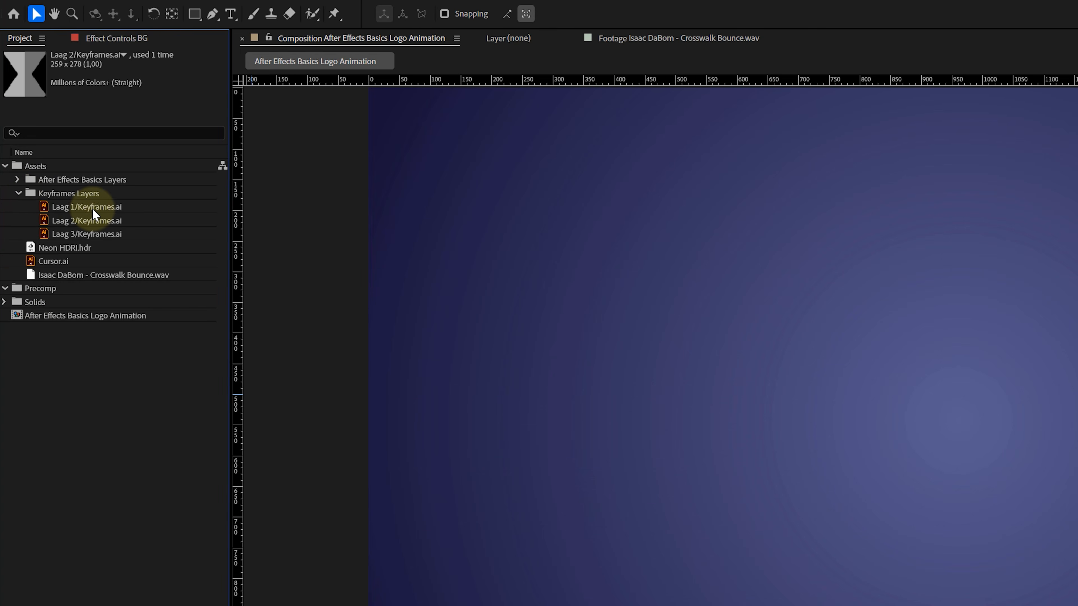
pyautogui.click(92, 209)
pyautogui.click(93, 220)
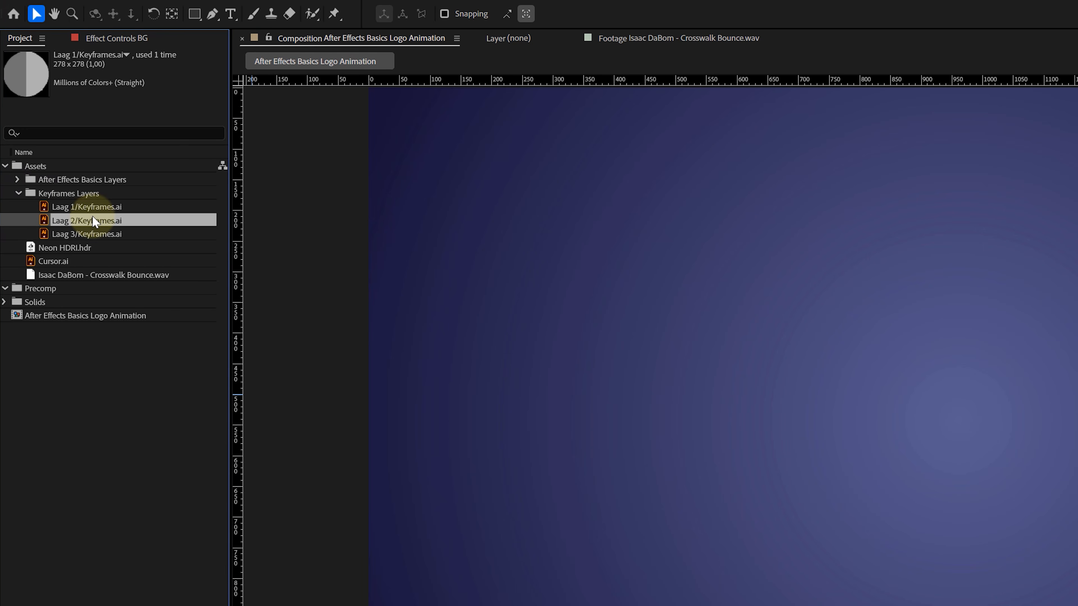
pyautogui.click(89, 234)
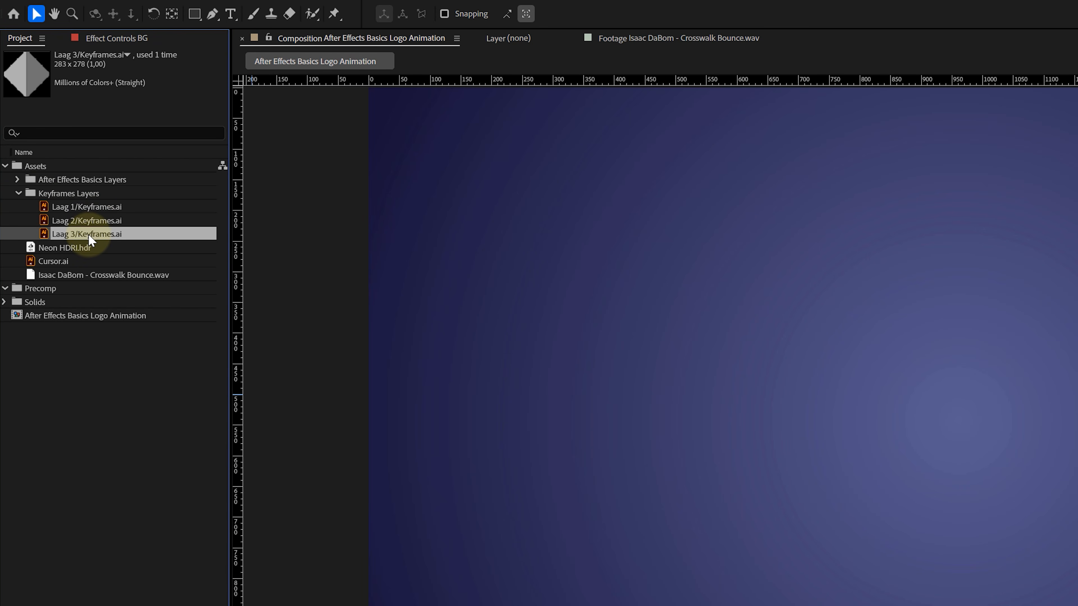
pyautogui.click(92, 222)
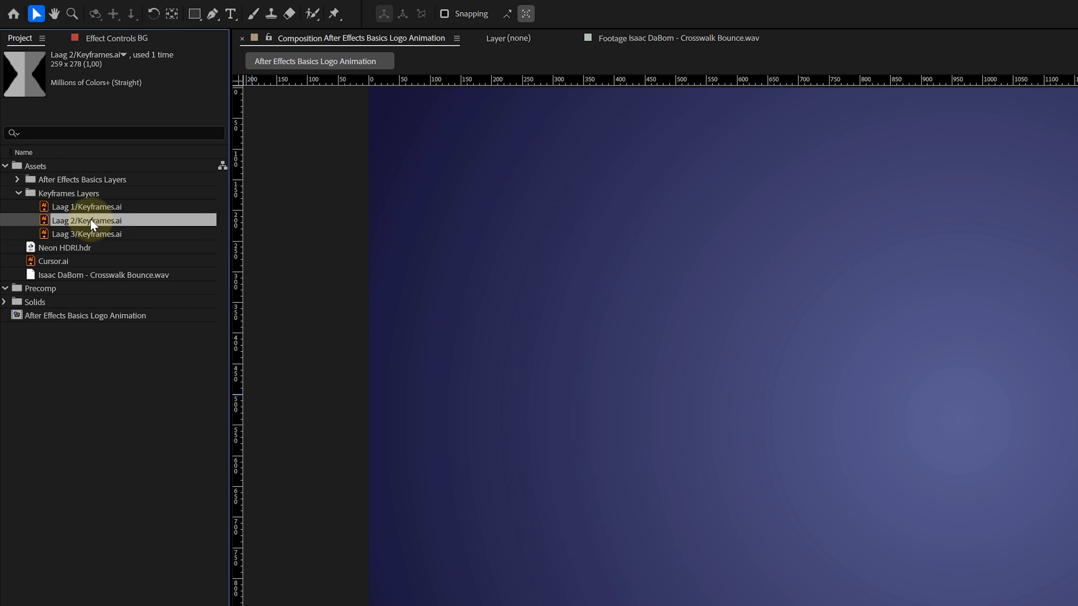
pyautogui.moveTo(90, 218); pyautogui.dragTo(954, 422)
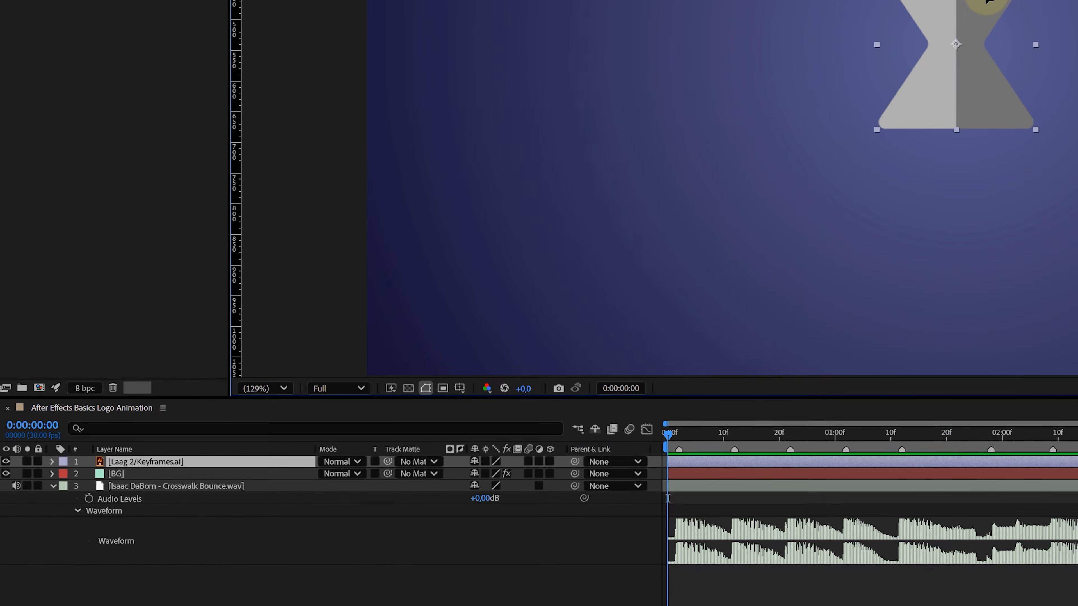
# - Show the hourglass layer's position, rotation and scale, and start keyframing all three at the second beat marker, 0:00:00:12
pyautogui.press('p')
pyautogui.hotkey('shift', 'r')
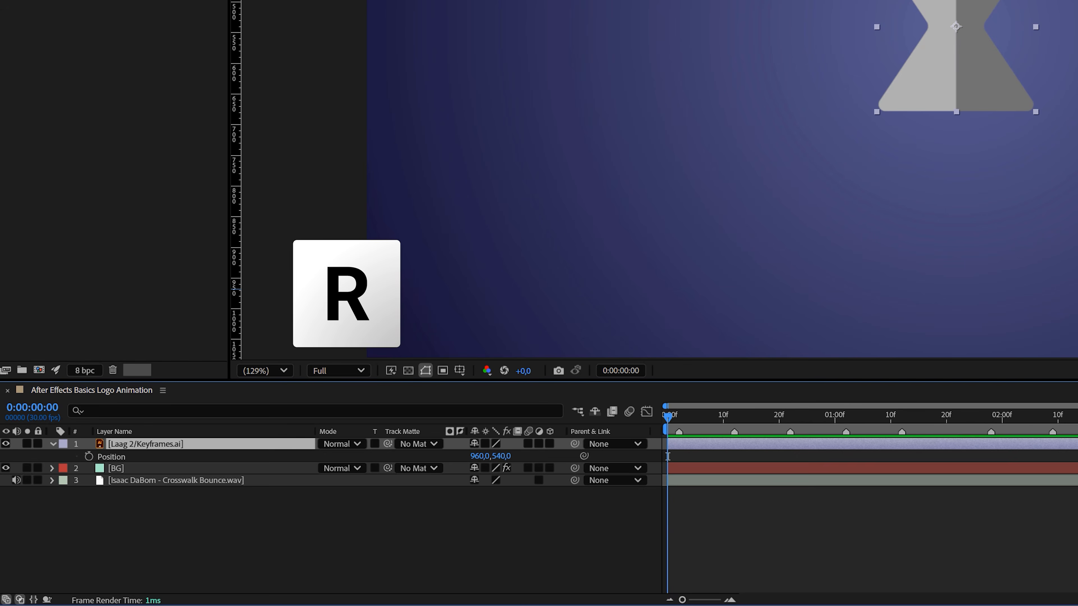
pyautogui.hotkey('shift', 's')
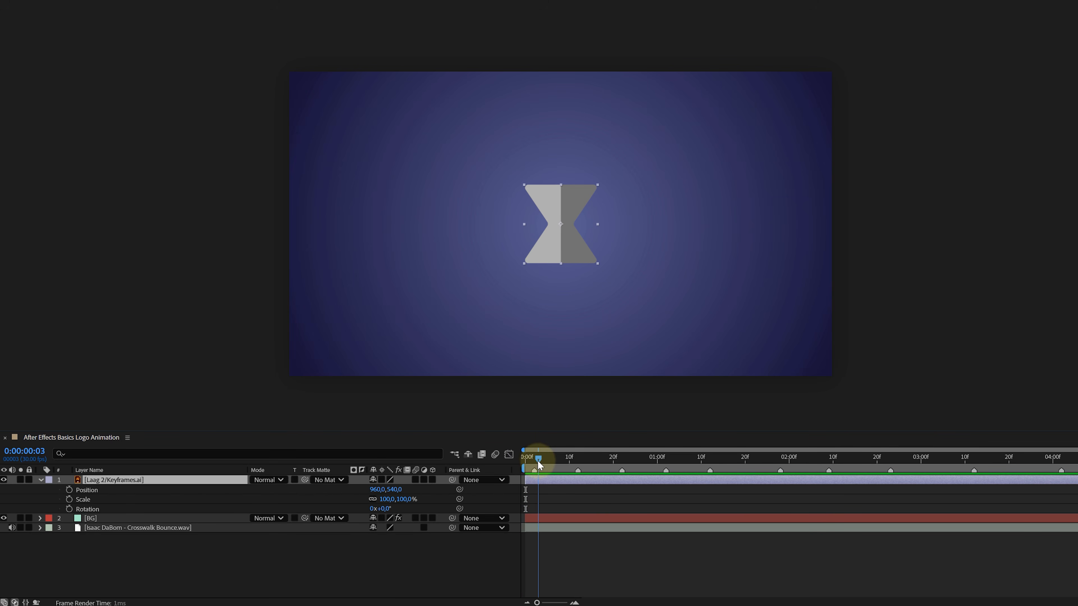
pyautogui.moveTo(538, 462); pyautogui.dragTo(577, 466)
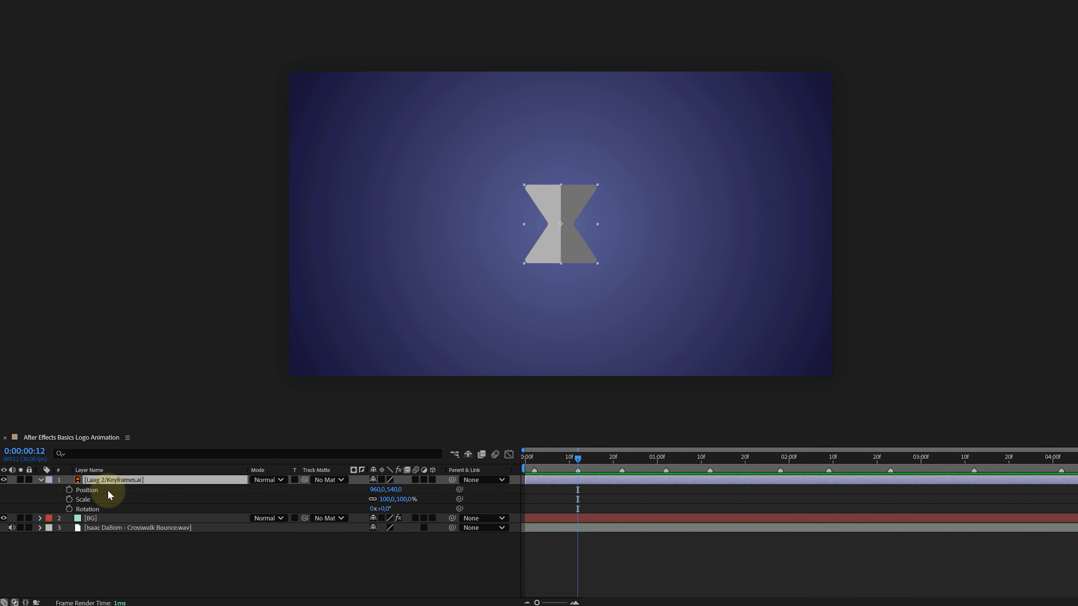
pyautogui.click(69, 490)
pyautogui.click(69, 500)
pyautogui.click(69, 509)
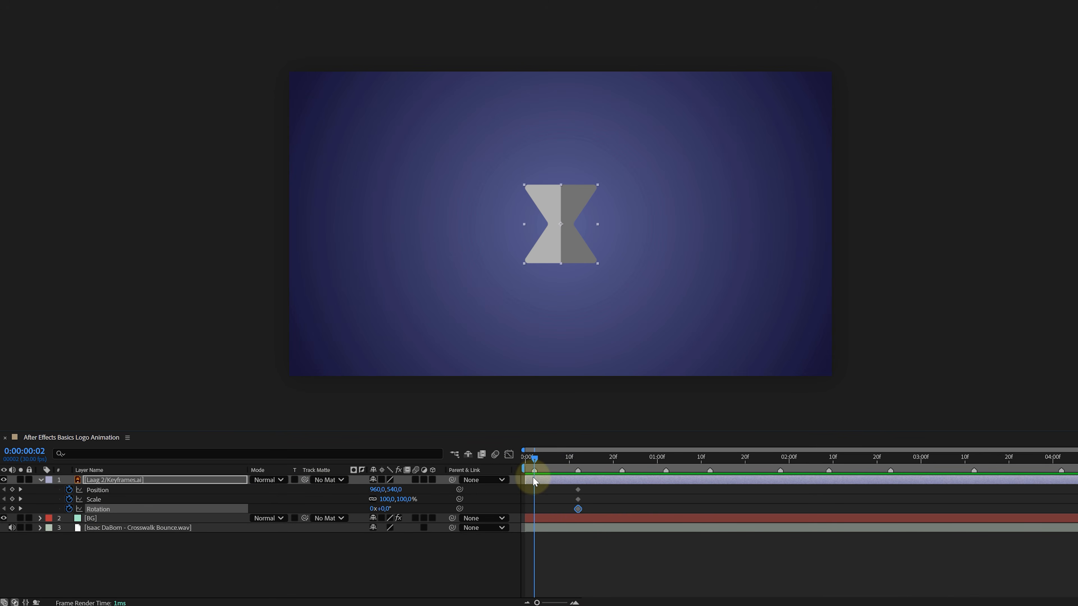
# - Keyframe the hourglass's start state at 0:00:00:02 with vertical position 368, rotation -20° and scale 0%
pyautogui.click(11, 489)
pyautogui.click(12, 499)
pyautogui.click(12, 509)
pyautogui.moveTo(394, 489); pyautogui.dragTo(302, 487)
pyautogui.moveTo(380, 509); pyautogui.dragTo(371, 512)
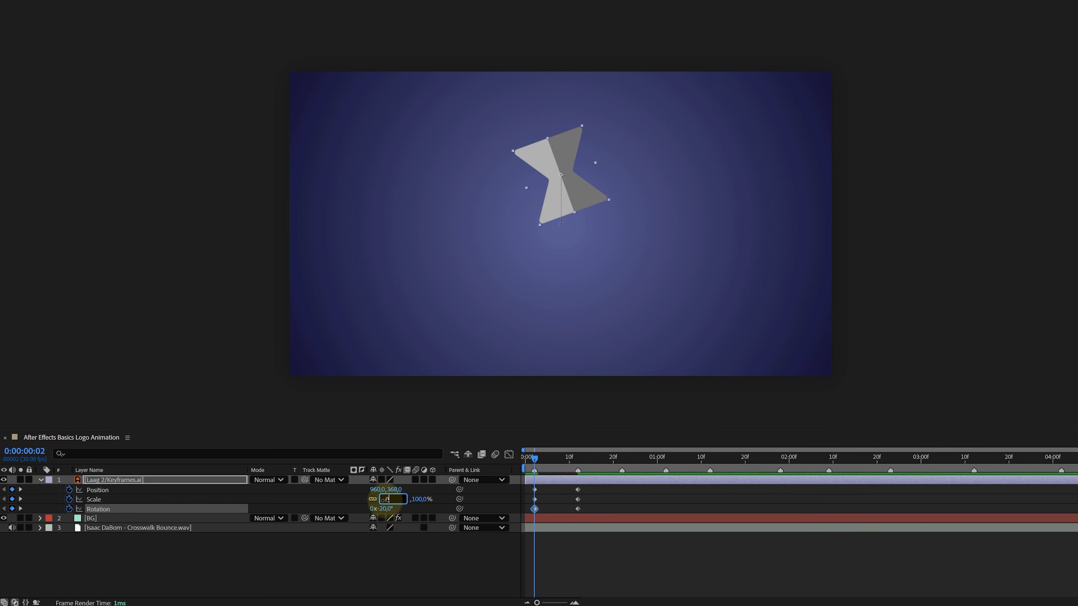
pyautogui.press('Return')
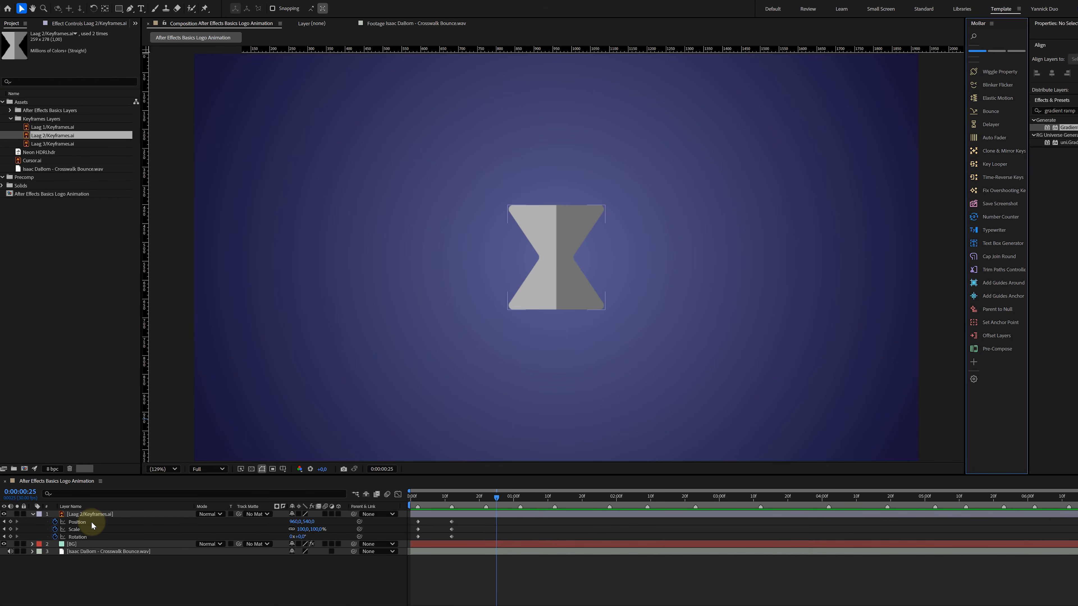
# - Play back the composition from the first frame to review the entrance animation of the keyframe shapes
pyautogui.click(90, 521)
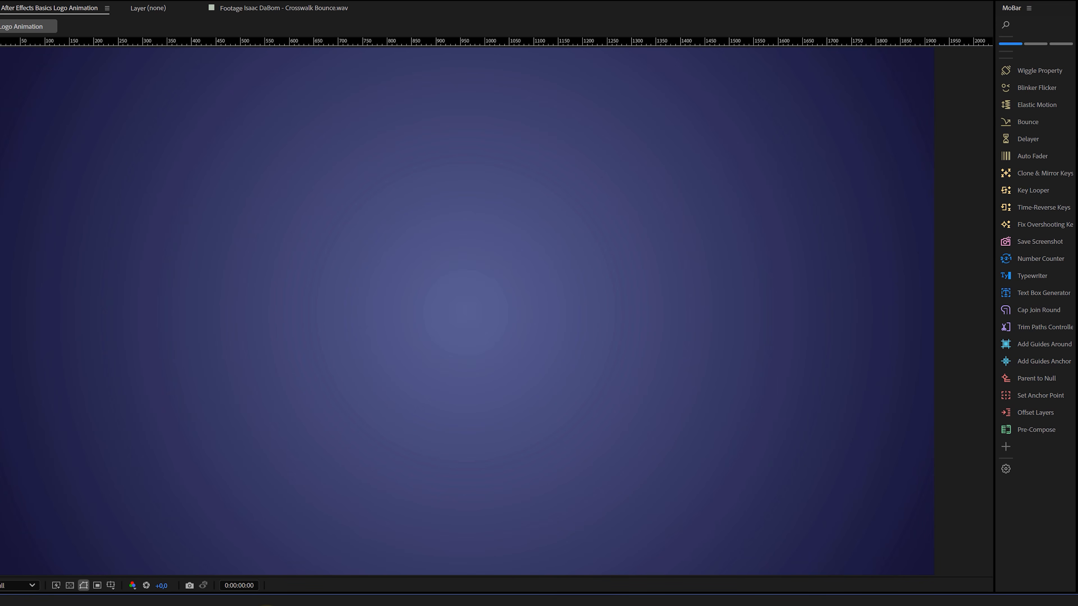
pyautogui.press('space')
pyautogui.press('space')
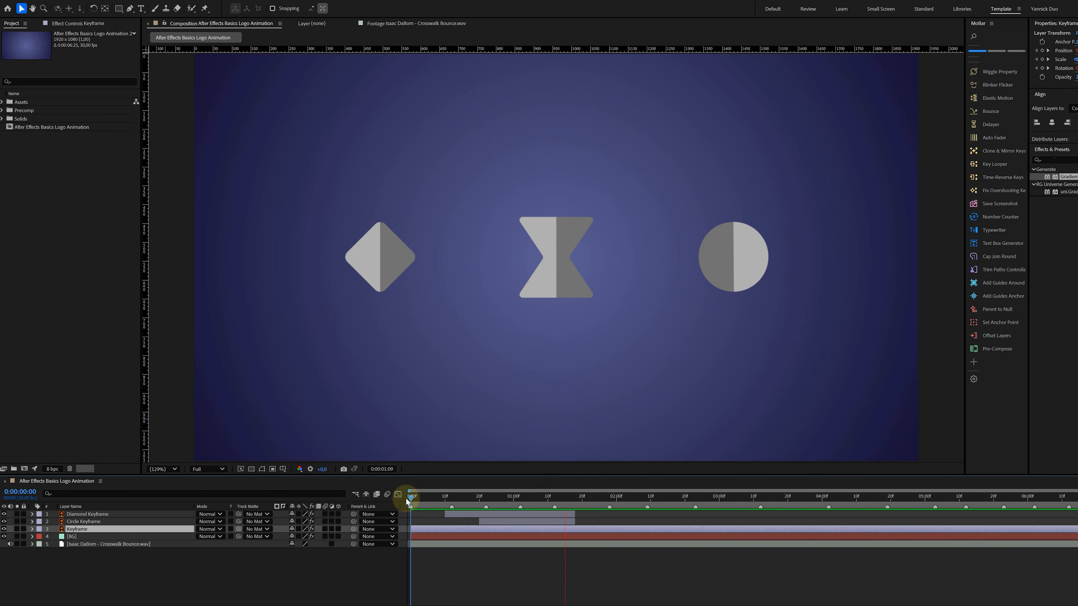
pyautogui.press('space')
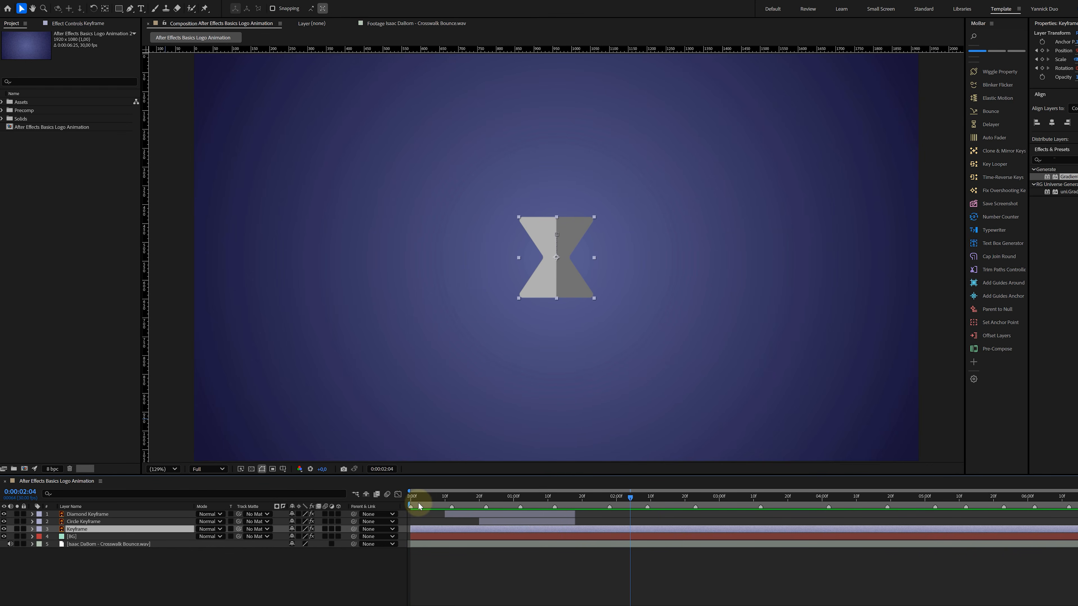
pyautogui.click(408, 497)
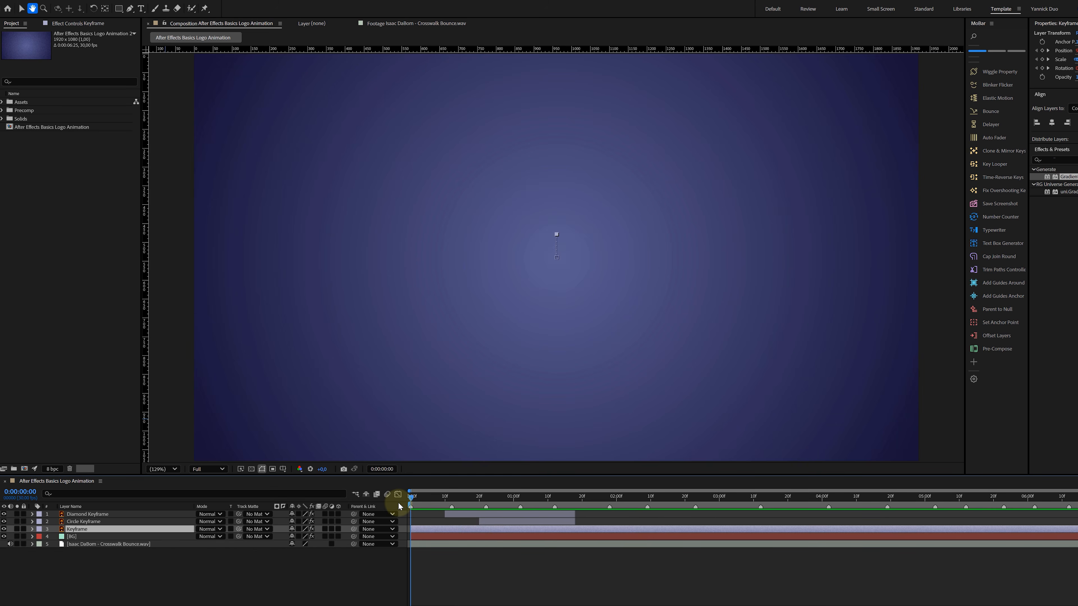
pyautogui.press('space')
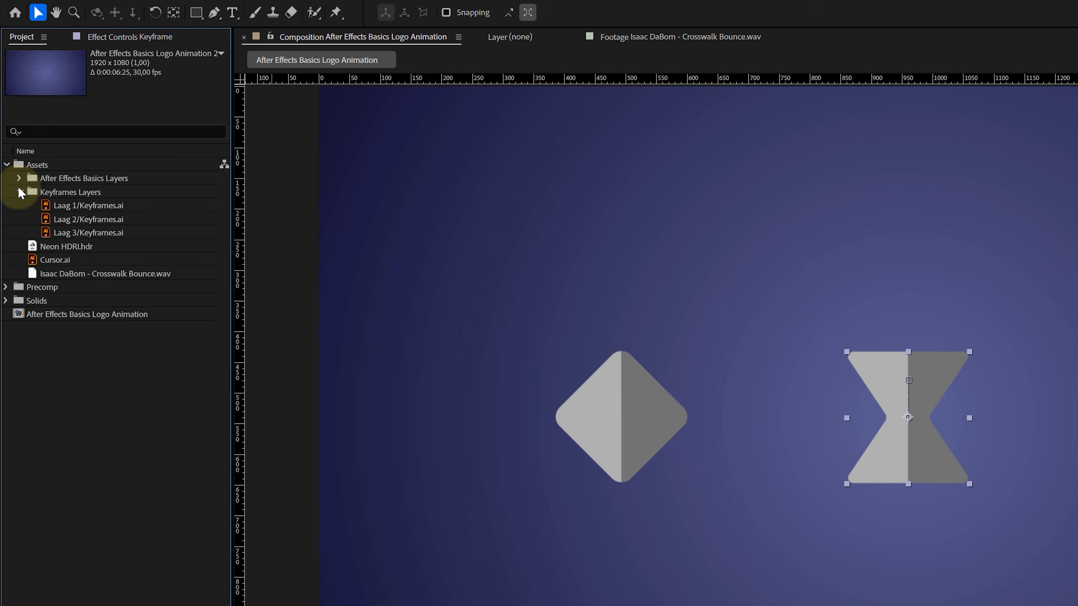
# - Add Cursor.ai as the top layer, shrink it to about 28.9% and move it below the visible frame
pyautogui.click(66, 261)
pyautogui.moveTo(66, 261); pyautogui.dragTo(220, 470)
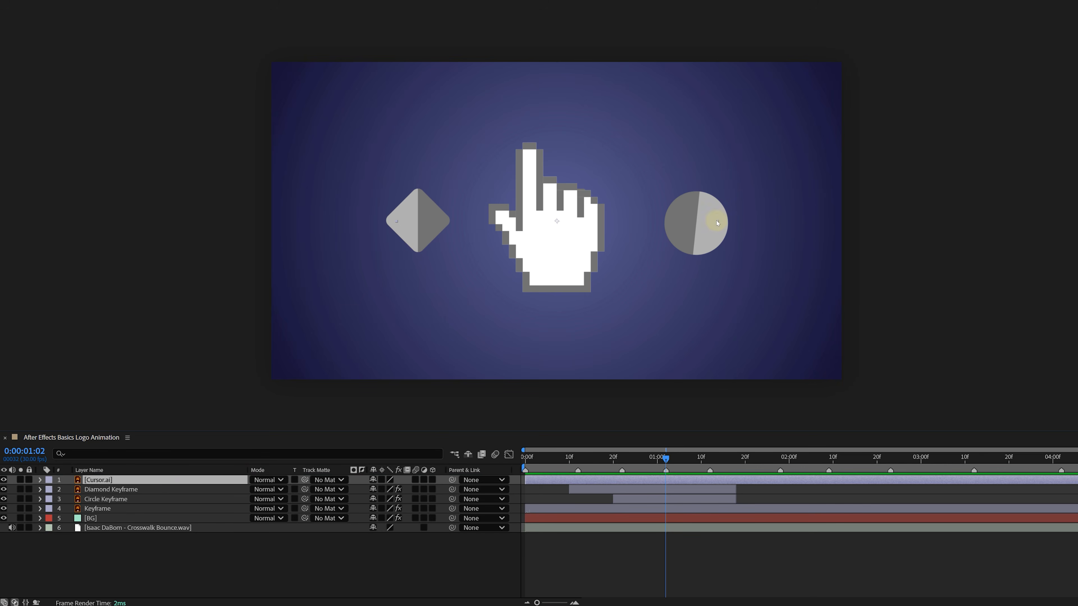
pyautogui.moveTo(717, 223); pyautogui.dragTo(604, 228)
pyautogui.moveTo(555, 231); pyautogui.dragTo(509, 443)
# - Animate the cursor's position from below the frame at 0:00:01:02 up onto the hourglass shape at 0:00:01:12
pyautogui.press('p')
pyautogui.click(69, 490)
pyautogui.moveTo(711, 457); pyautogui.dragTo(701, 464)
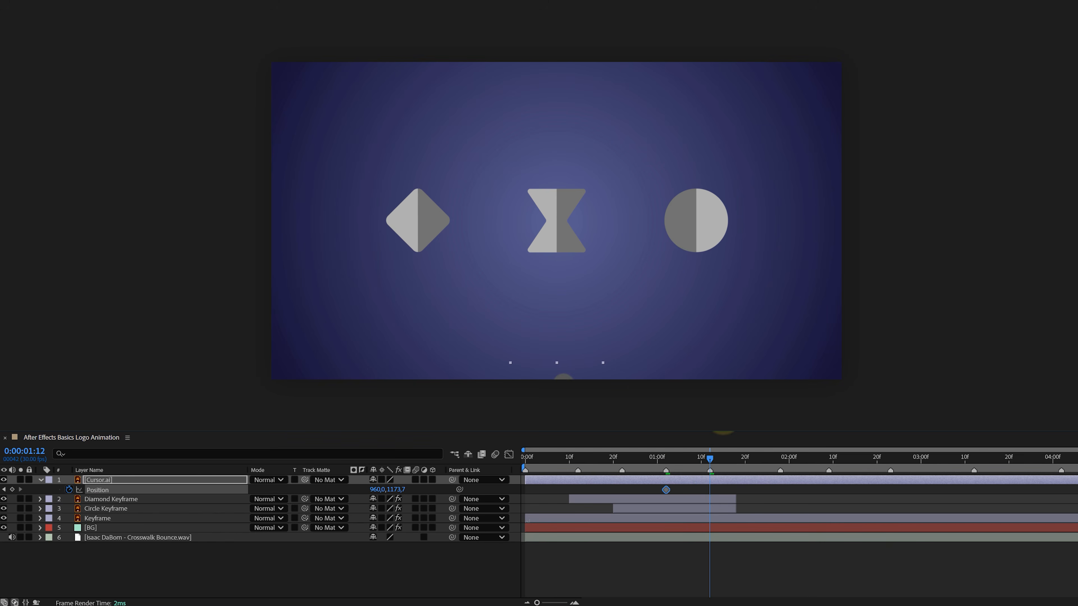
pyautogui.moveTo(571, 352); pyautogui.dragTo(574, 215)
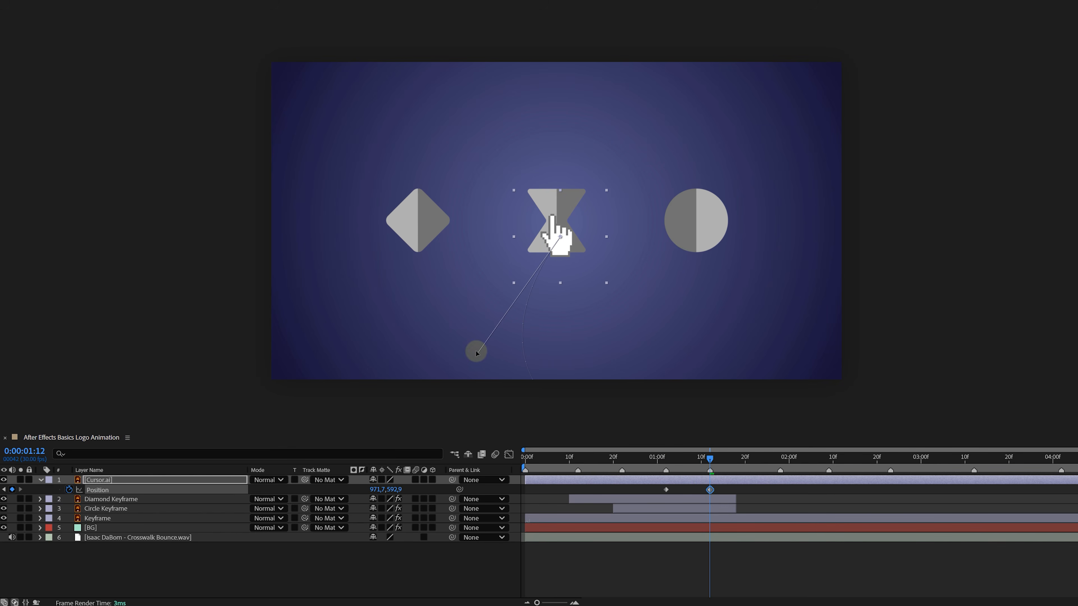
# - Keyframe the cursor's scale at 0:00:01:12, enlarge it at 0:00:01:15, and play back the cursor animation
pyautogui.press('s')
pyautogui.click(69, 489)
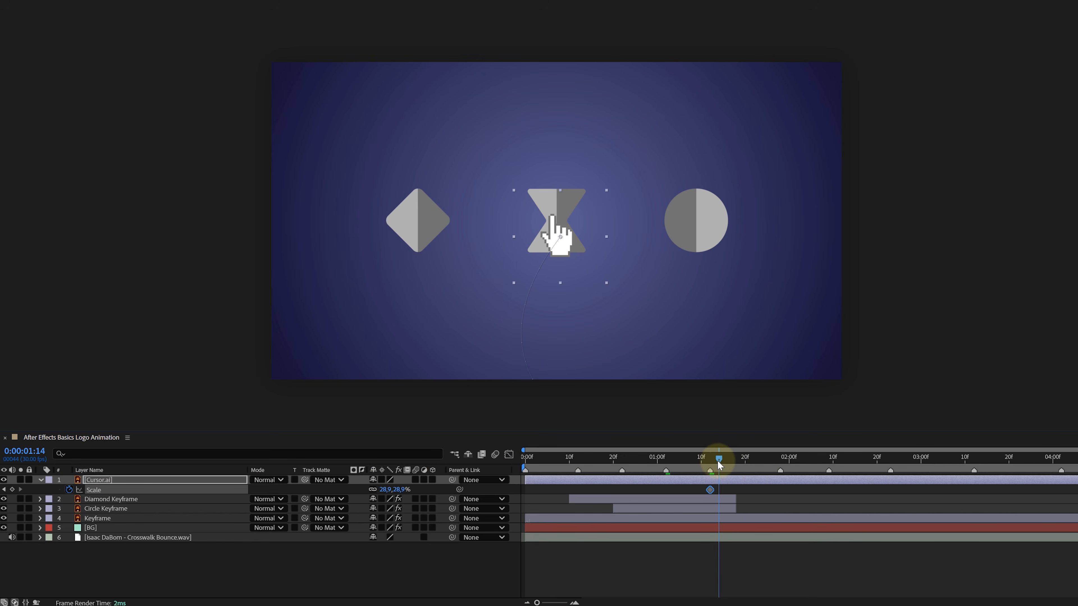
pyautogui.moveTo(718, 465); pyautogui.dragTo(723, 458)
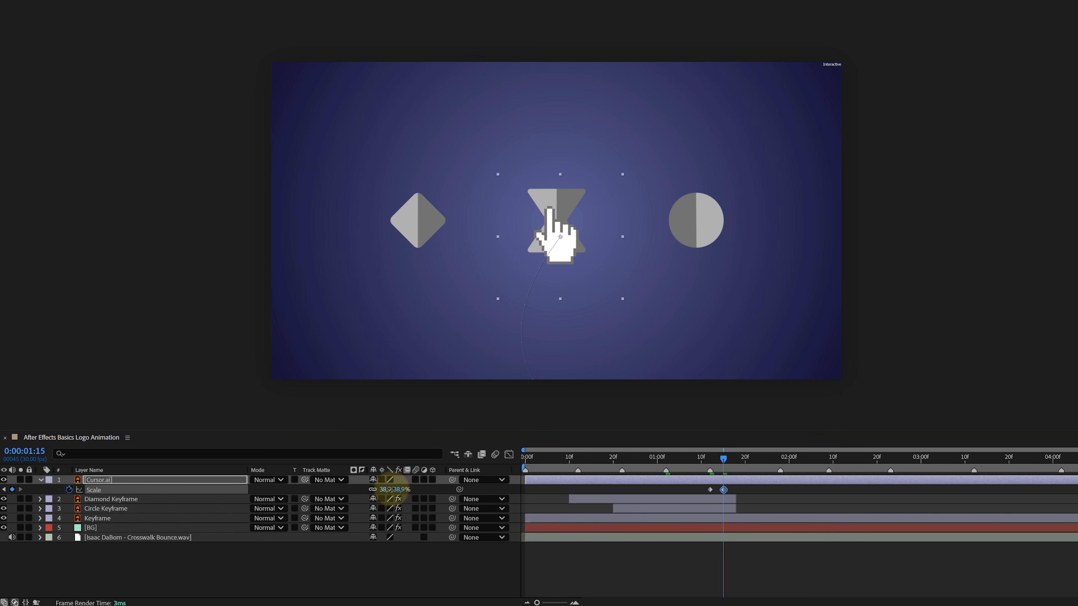
pyautogui.click(733, 458)
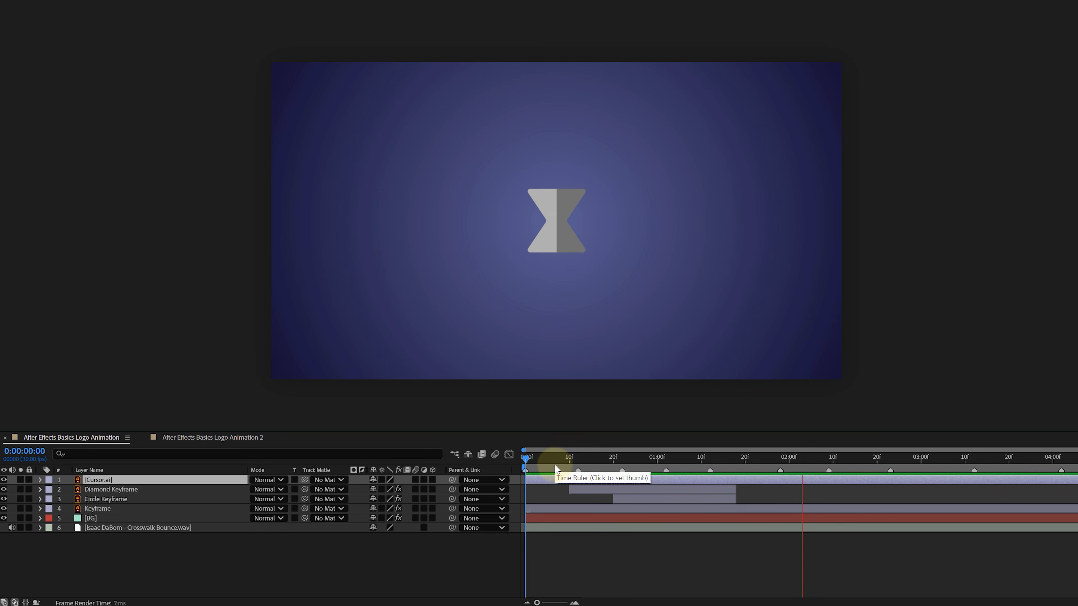
pyautogui.click(557, 468)
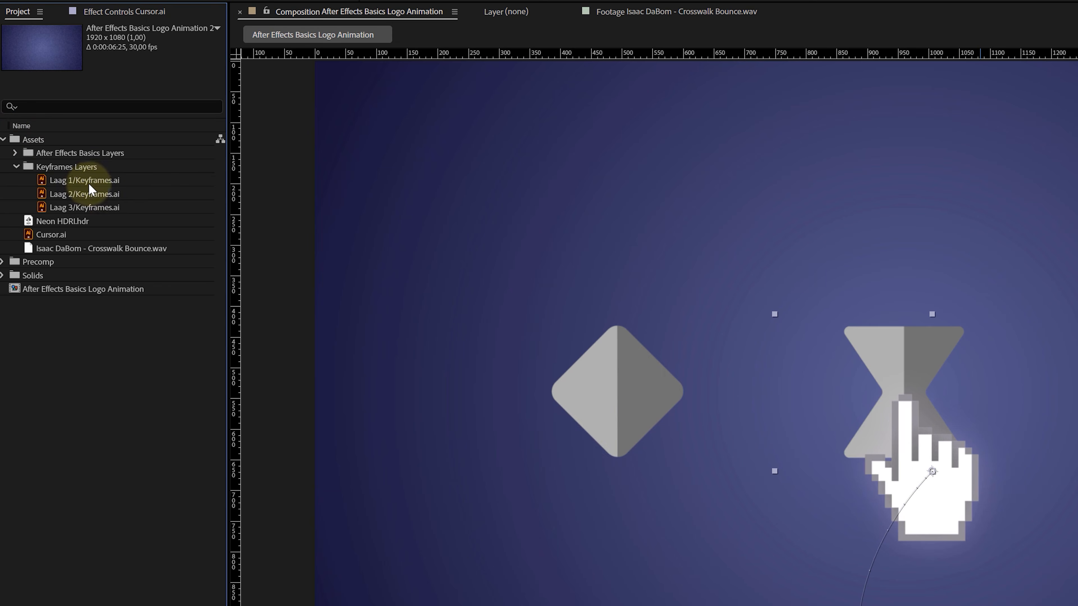
# - Add Laag 2/Keyframes.ai as a top layer named 3D Keyframe and create shapes from this vector layer
pyautogui.moveTo(89, 187); pyautogui.dragTo(252, 439)
pyautogui.rightClick(188, 444)
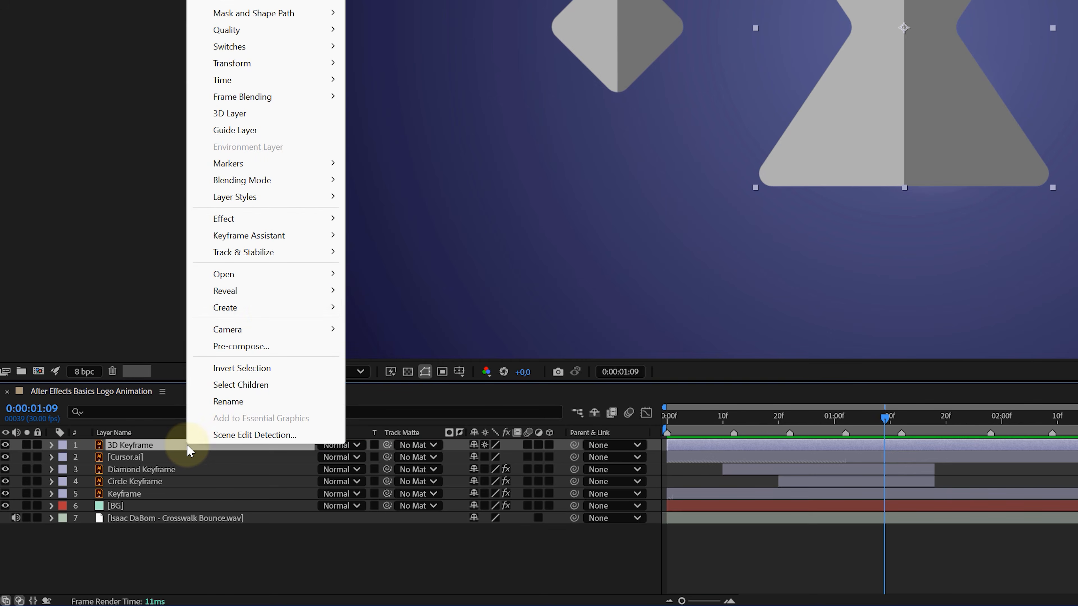
pyautogui.moveTo(288, 307)
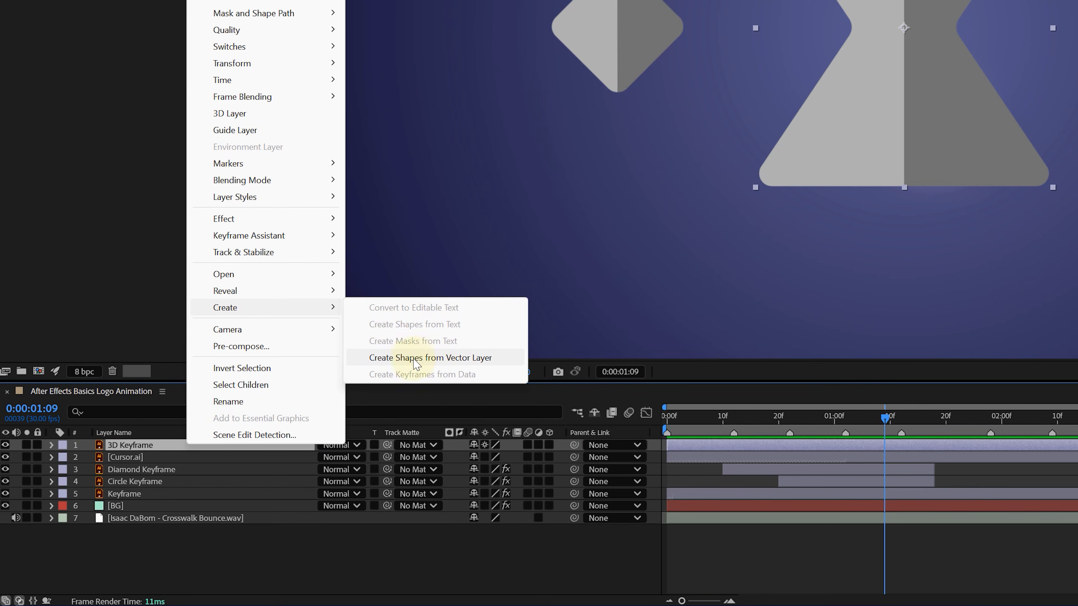
pyautogui.click(477, 359)
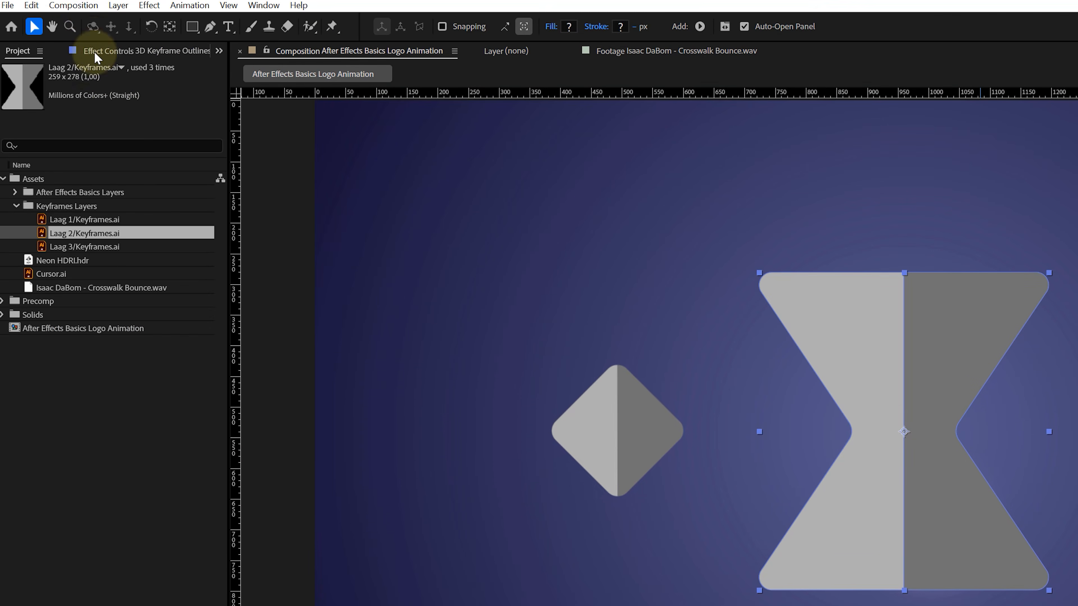
# - Make sure the composition's 3D renderer is Advanced 3D and accept the composition settings
pyautogui.click(85, 5)
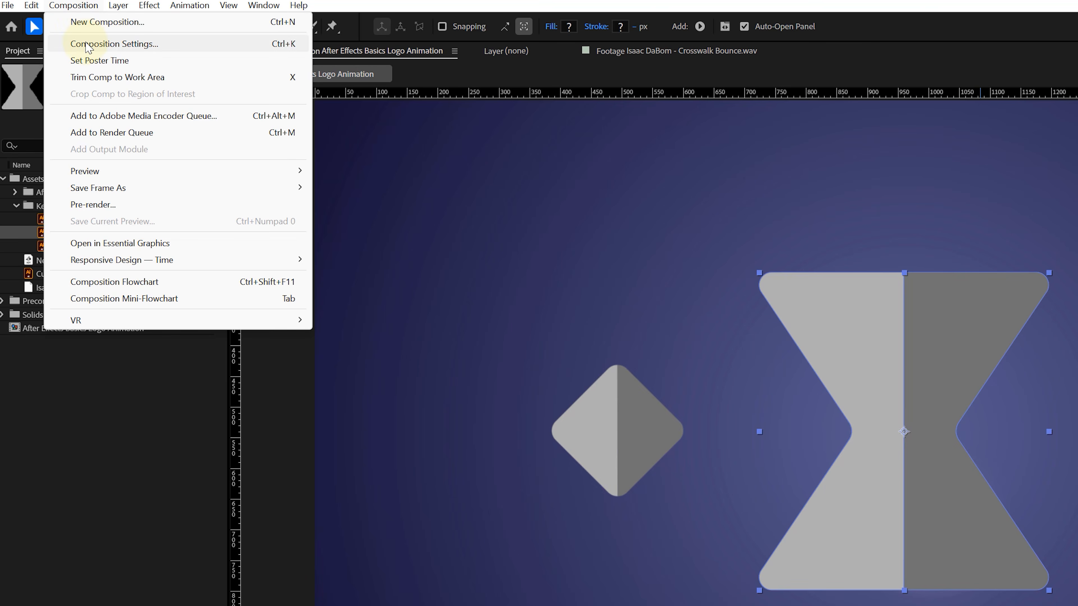
pyautogui.click(88, 45)
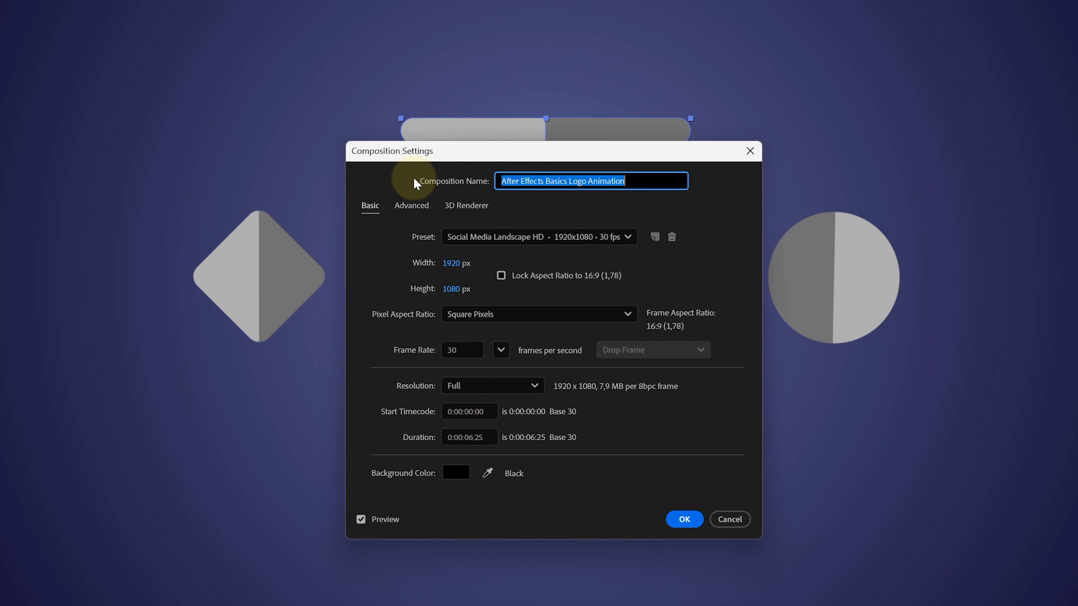
pyautogui.click(459, 205)
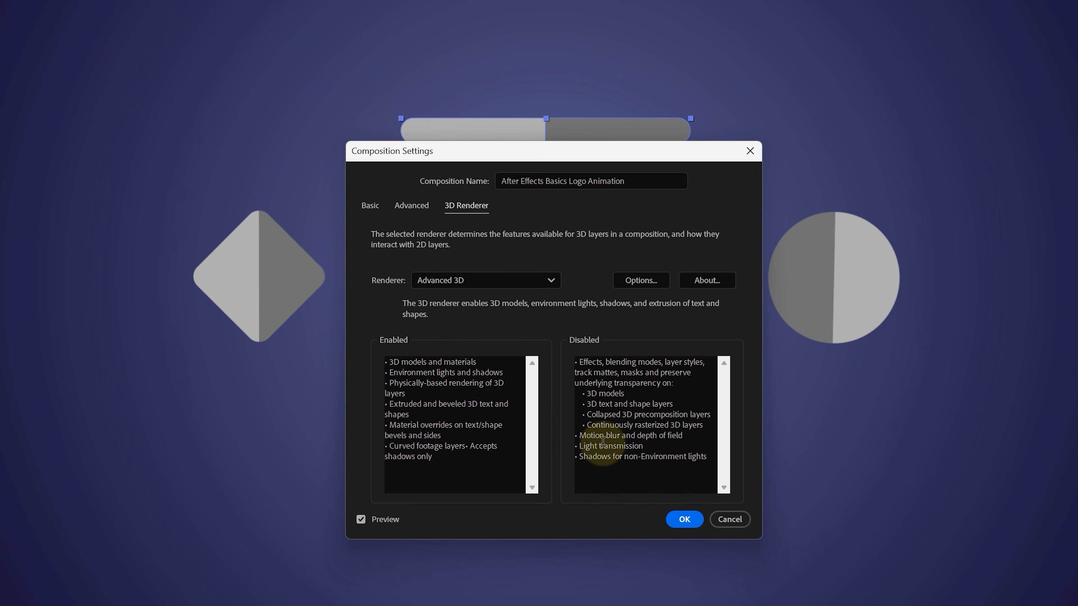
pyautogui.click(678, 529)
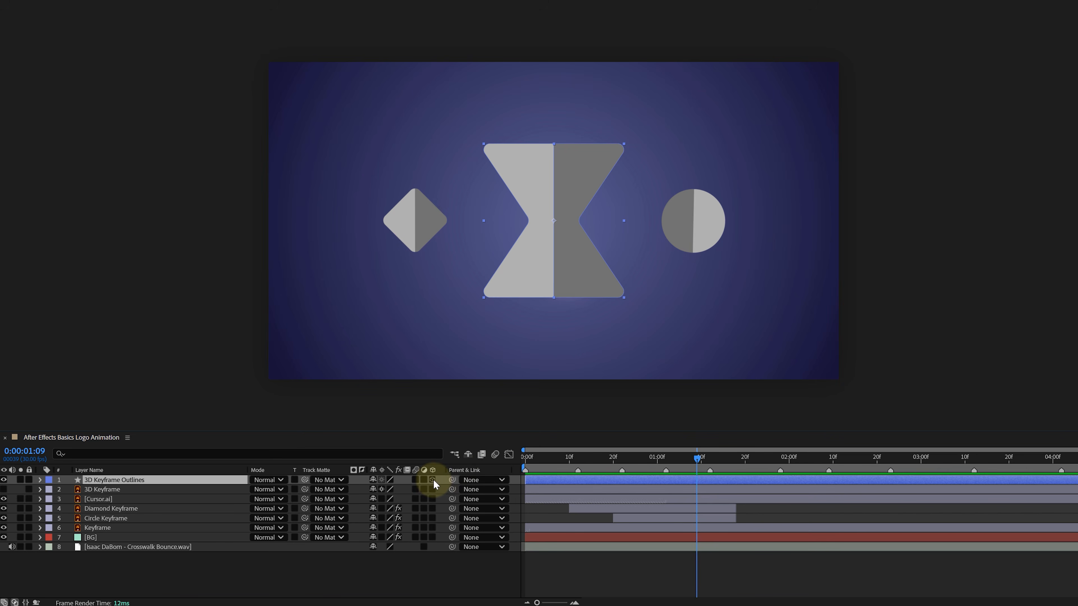
# - Turn 3D Keyframe Outlines into a 3D layer with an extrusion depth of 100 and move its anchor point back into the extrusion
pyautogui.click(432, 480)
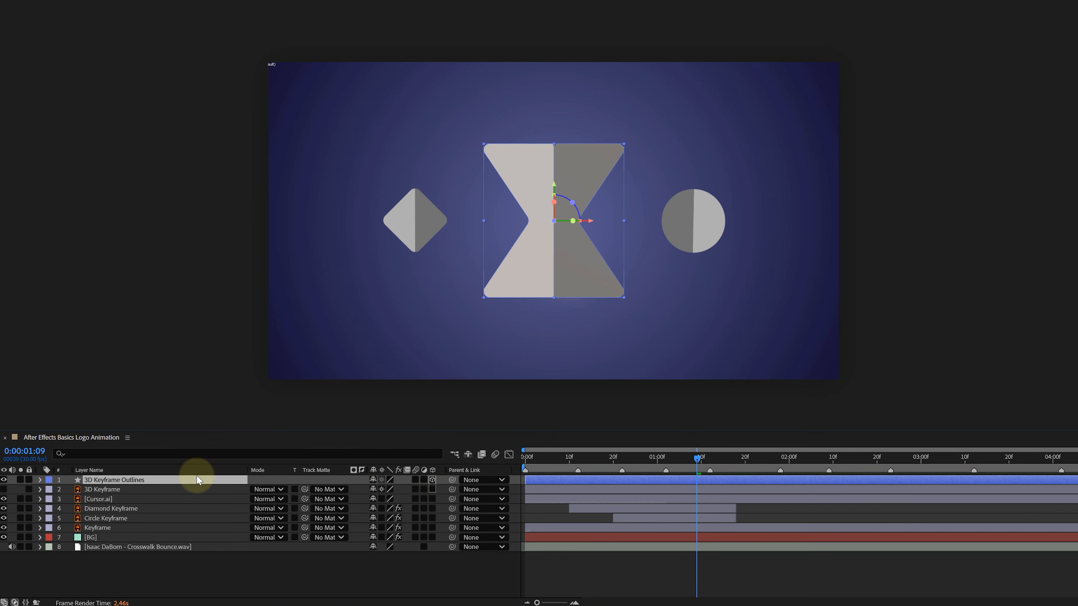
pyautogui.click(41, 481)
pyautogui.click(50, 509)
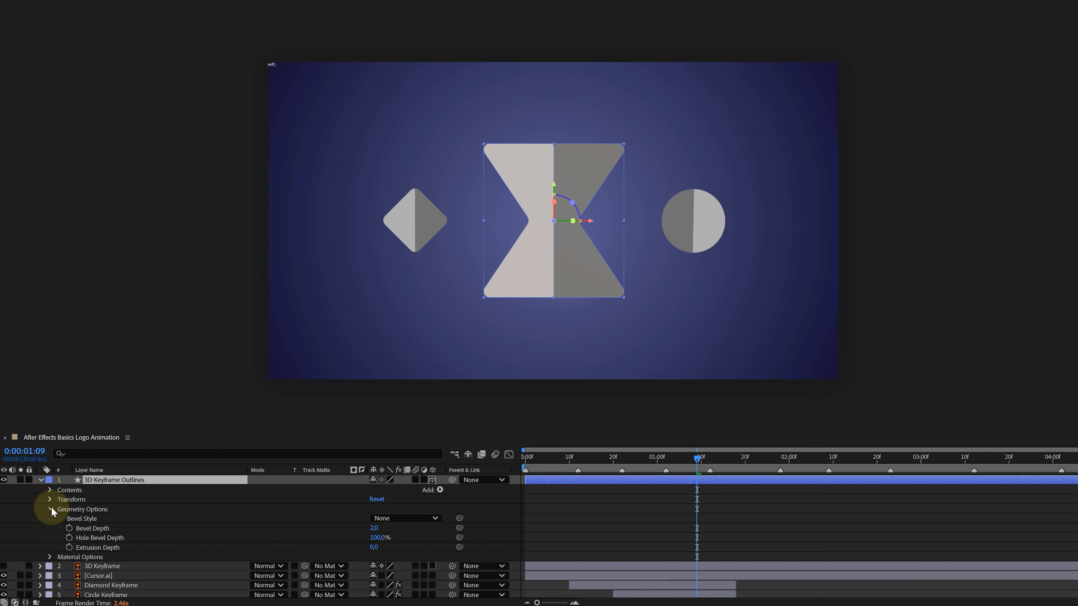
pyautogui.moveTo(373, 547); pyautogui.dragTo(391, 546)
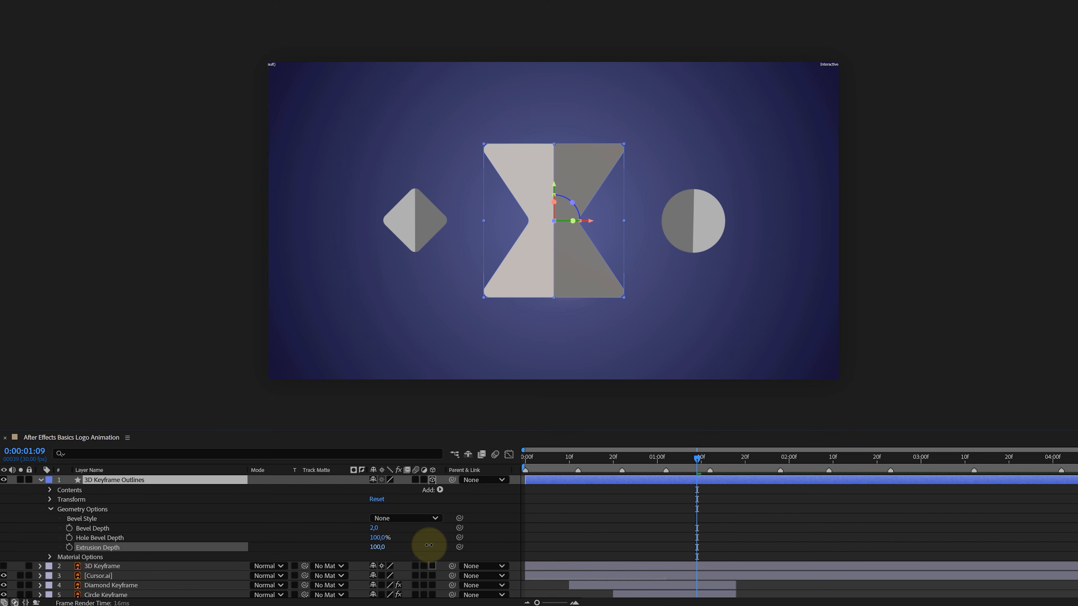
pyautogui.moveTo(551, 221); pyautogui.dragTo(562, 221)
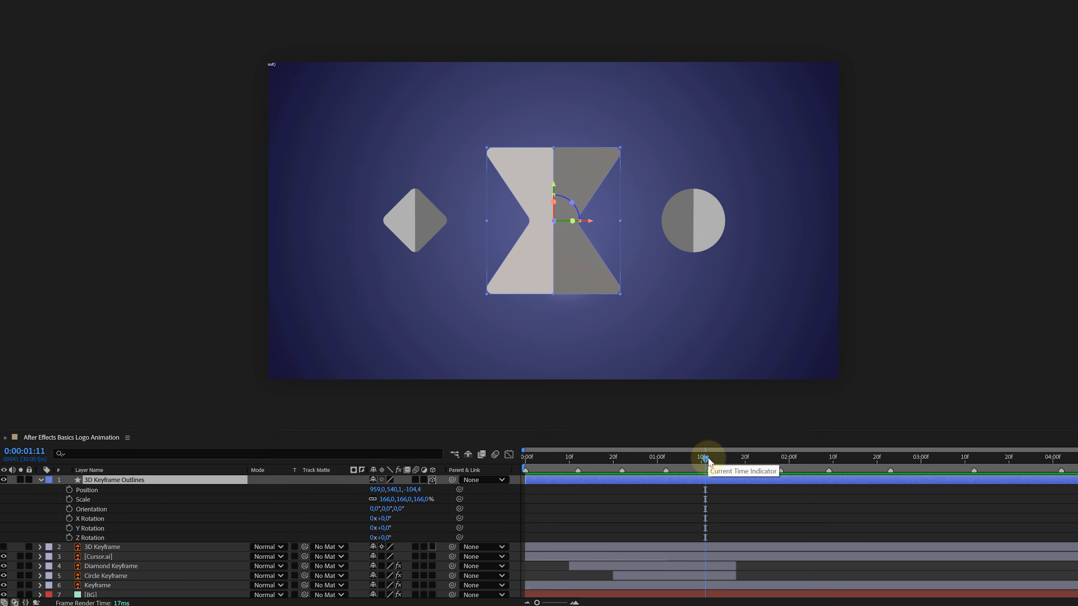
# - At 0:00:01:11, set the outlines layer's scale to 0% and start keyframes for Scale, Position, X Rotation and Y Rotation
pyautogui.click(388, 499)
pyautogui.click(69, 499)
pyautogui.click(69, 489)
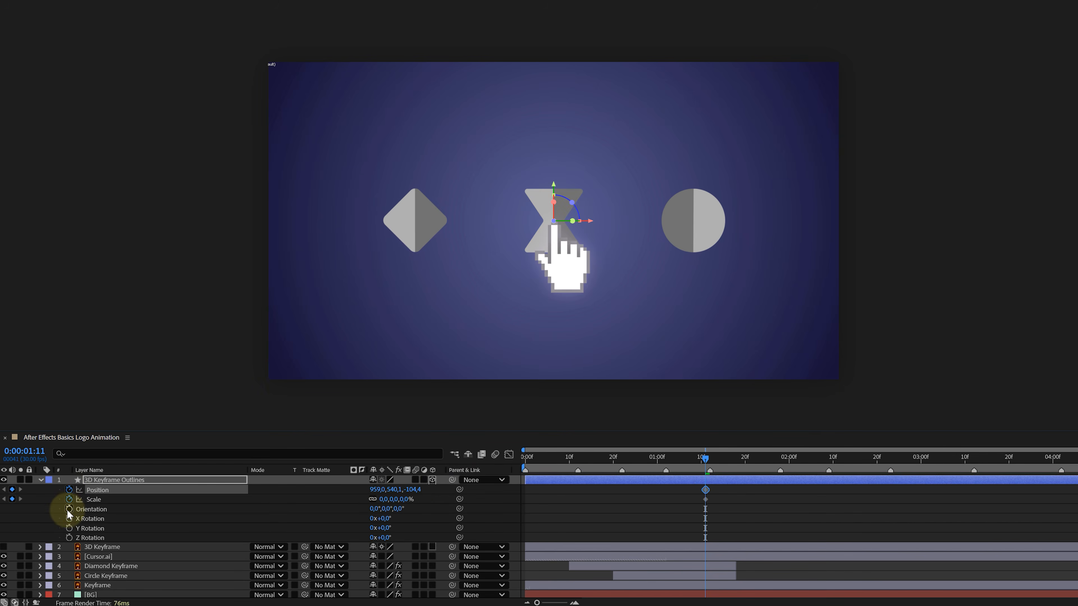
pyautogui.click(69, 518)
pyautogui.click(69, 527)
# - At 0:00:01:23, set the outlines layer's scale to 166%, X Rotation to -11° and Y Rotation to 1x+19°
pyautogui.moveTo(705, 458); pyautogui.dragTo(758, 458)
pyautogui.click(384, 499)
pyautogui.write('166')
pyautogui.press('Return')
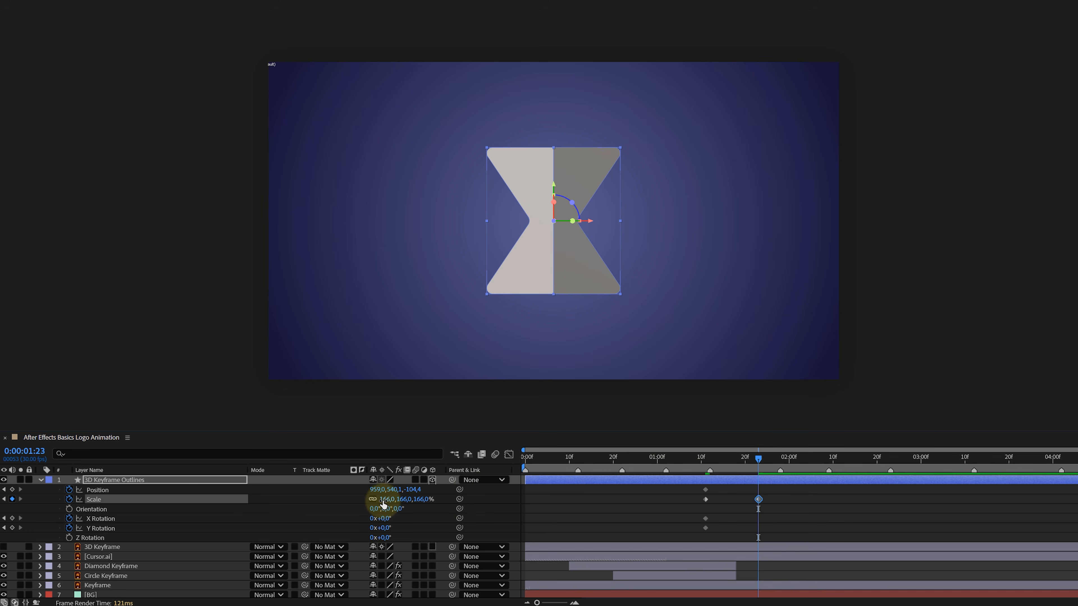
pyautogui.moveTo(387, 522); pyautogui.dragTo(613, 542)
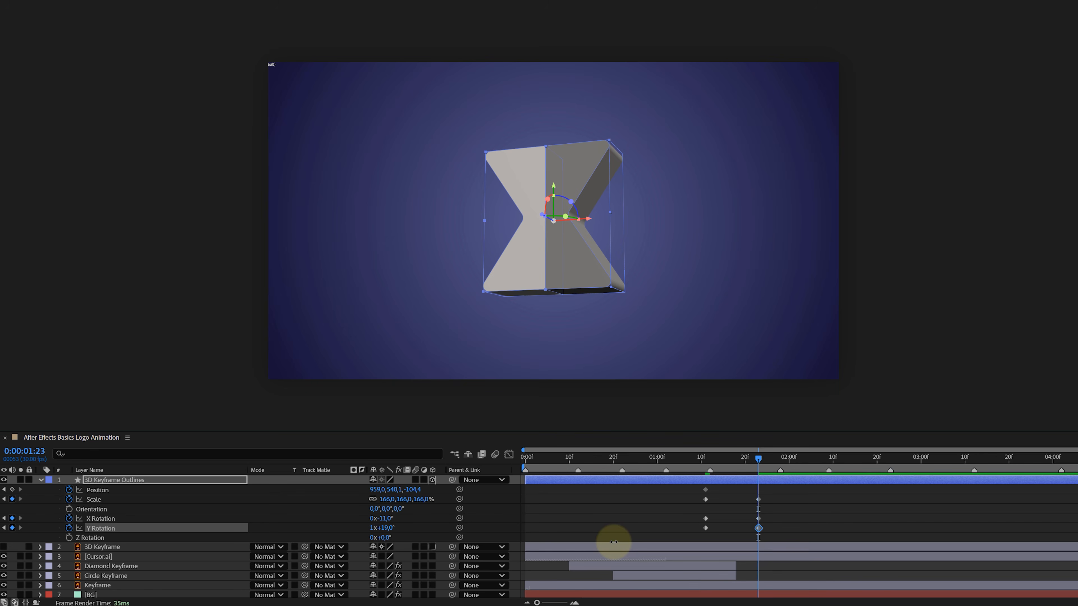
# - Add a scale keyframe holding 166% at 0:00:02:09 and scale the 3D keyframe down to 0% at 0:00:02:21
pyautogui.moveTo(758, 459); pyautogui.dragTo(872, 459)
pyautogui.press('u')
pyautogui.click(12, 508)
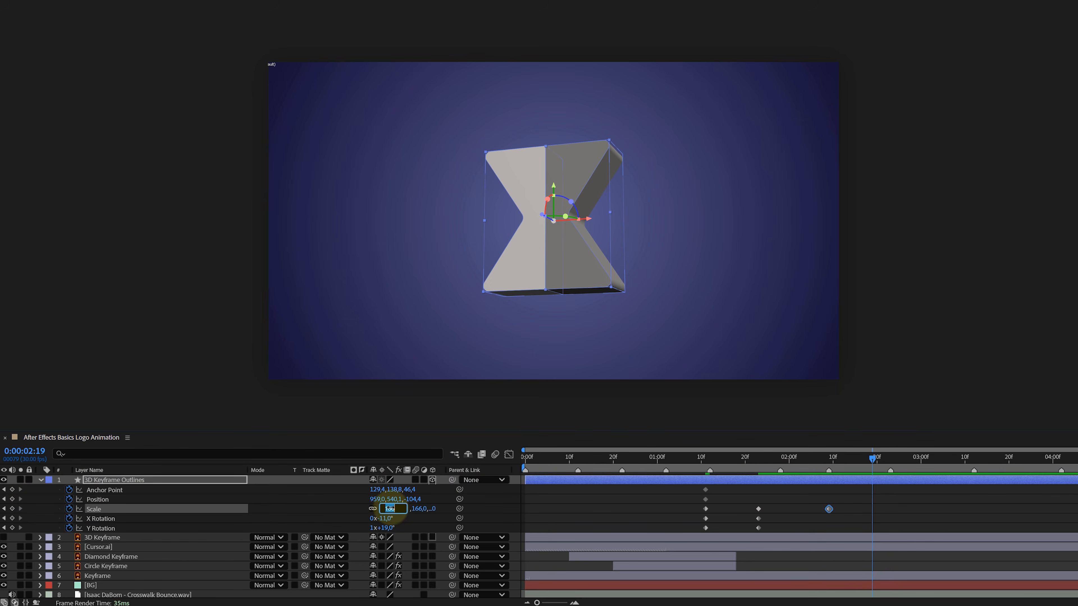
pyautogui.write('0')
pyautogui.press('Return')
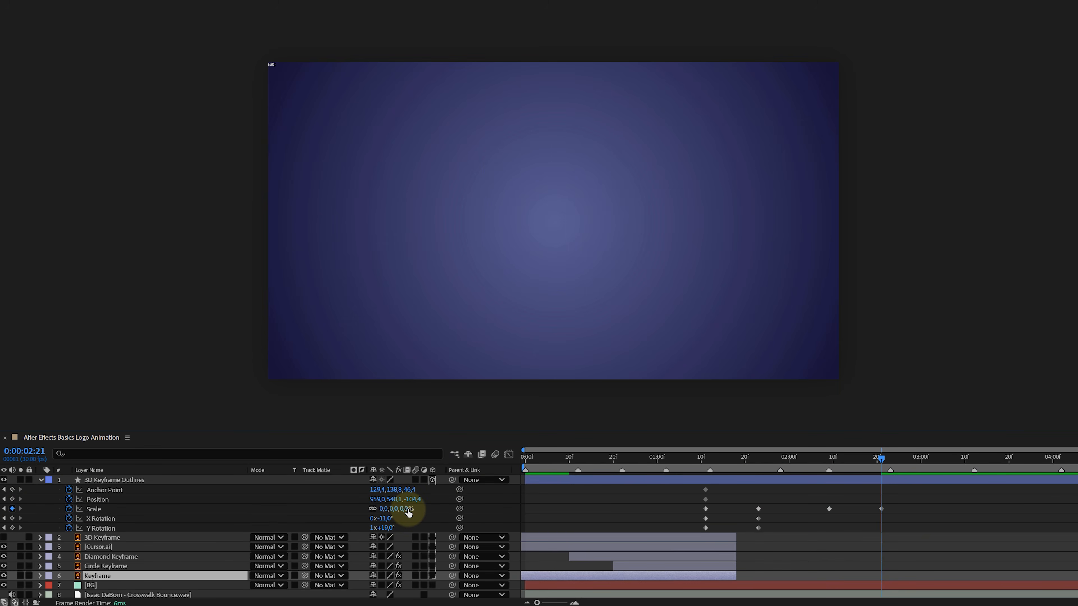
# - Paste the prepared lights, including Pink Light and Blue Light, into the composition and view the 3D keyframe at 0:00:02:05
pyautogui.moveTo(882, 458); pyautogui.dragTo(810, 458)
pyautogui.hotkey('ctrl', 'v')
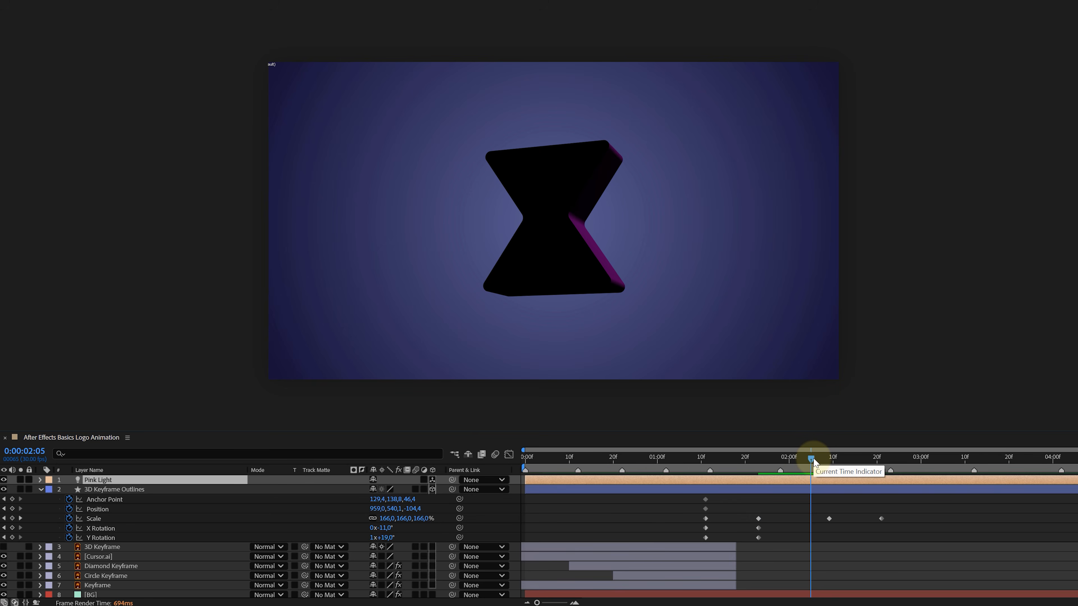
pyautogui.hotkey('ctrl', 'v')
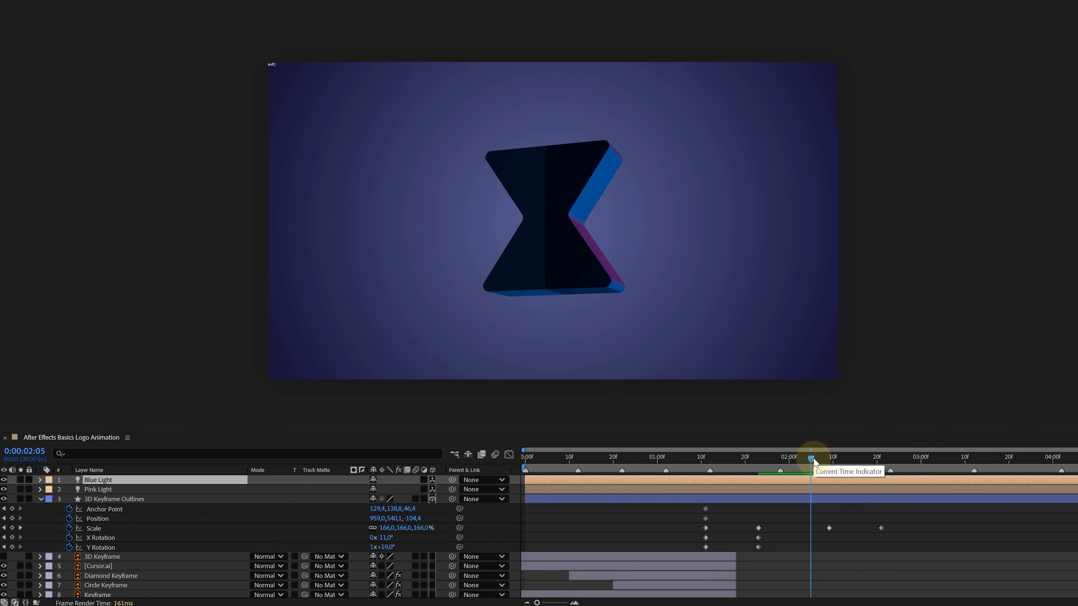
pyautogui.hotkey('ctrl', 'v')
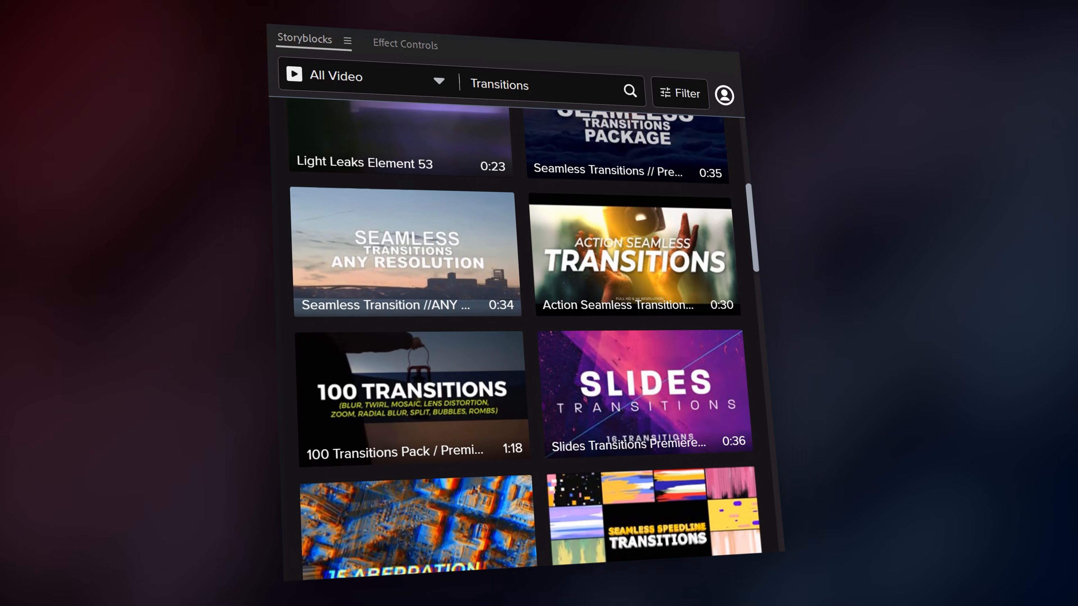
# - Browse the Storyblocks library's transitions, text templates, slideshows and logo reveals
pyautogui.scroll(-5, 522, 340)
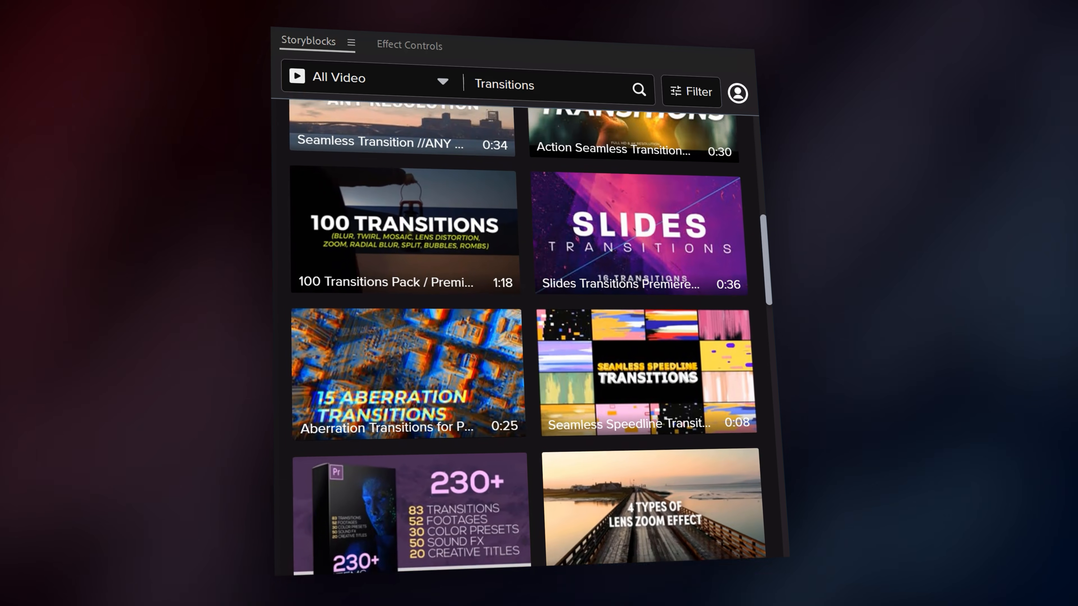
pyautogui.scroll(-3, 522, 340)
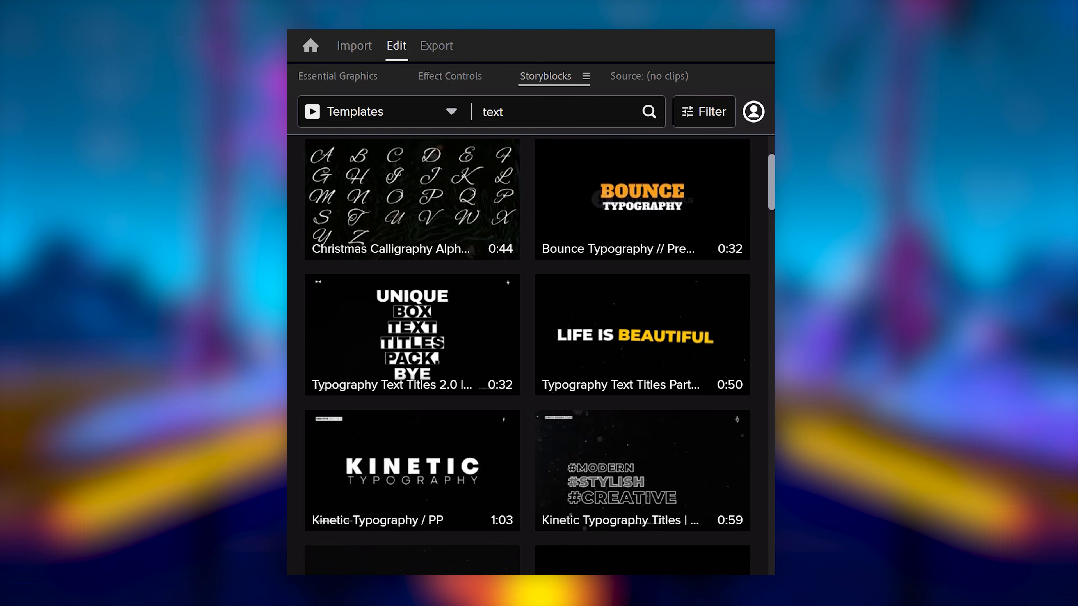
pyautogui.scroll(-5, 527, 352)
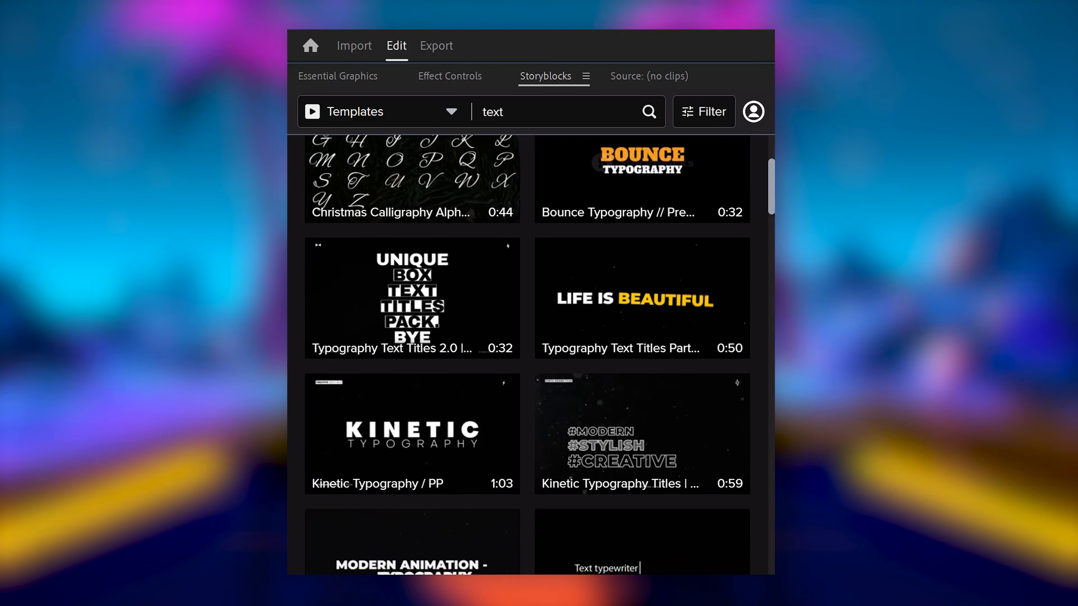
pyautogui.scroll(-3, 525, 334)
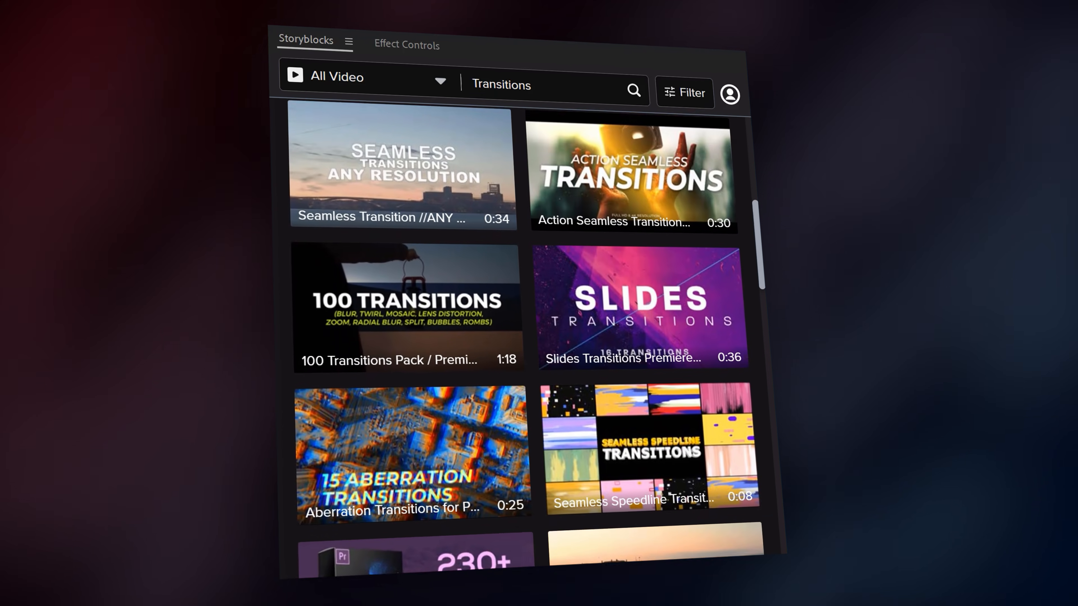
pyautogui.scroll(-7, 522, 336)
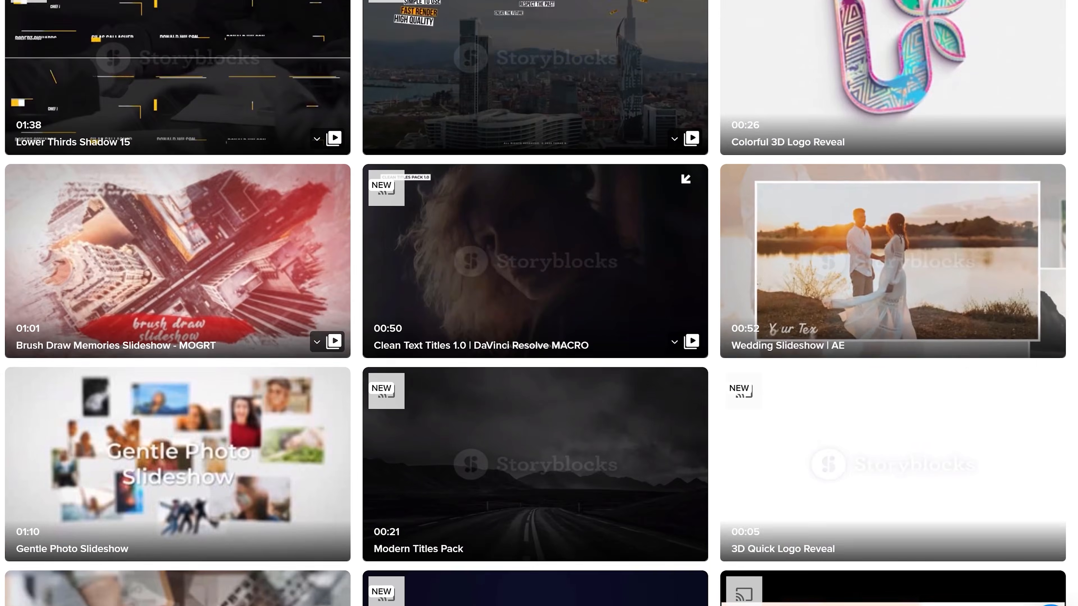
pyautogui.scroll(-10, 536, 303)
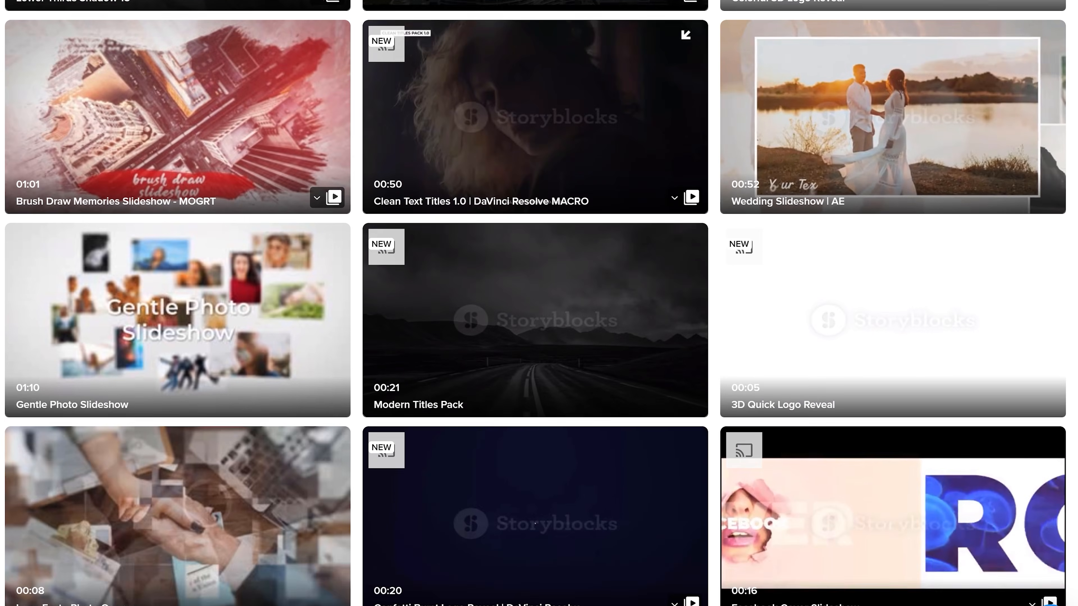
pyautogui.scroll(-3, 536, 303)
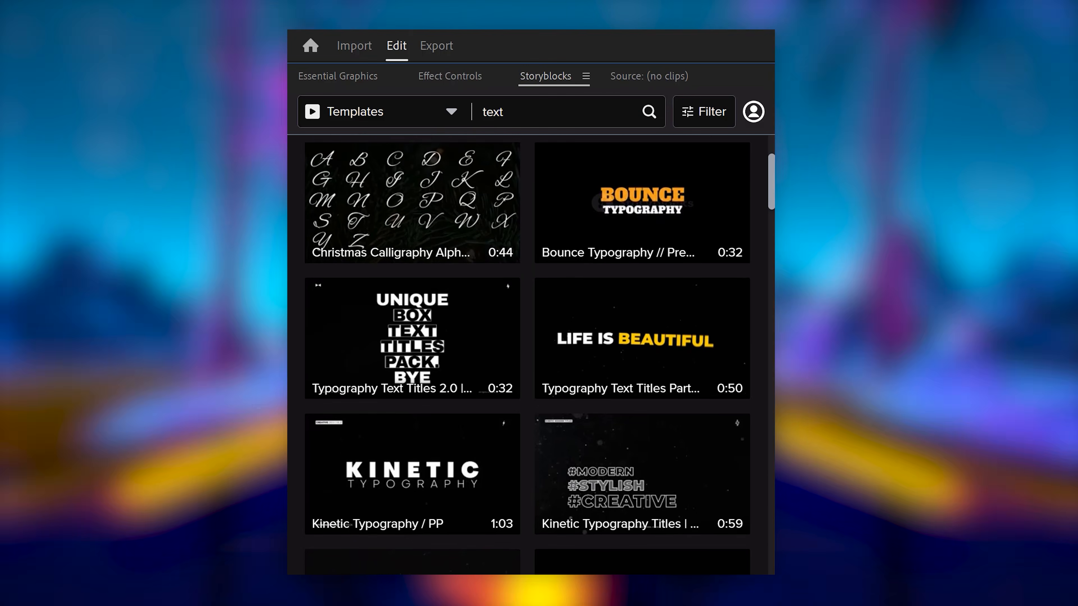
pyautogui.scroll(-3, 531, 352)
pyautogui.scroll(-3, 527, 334)
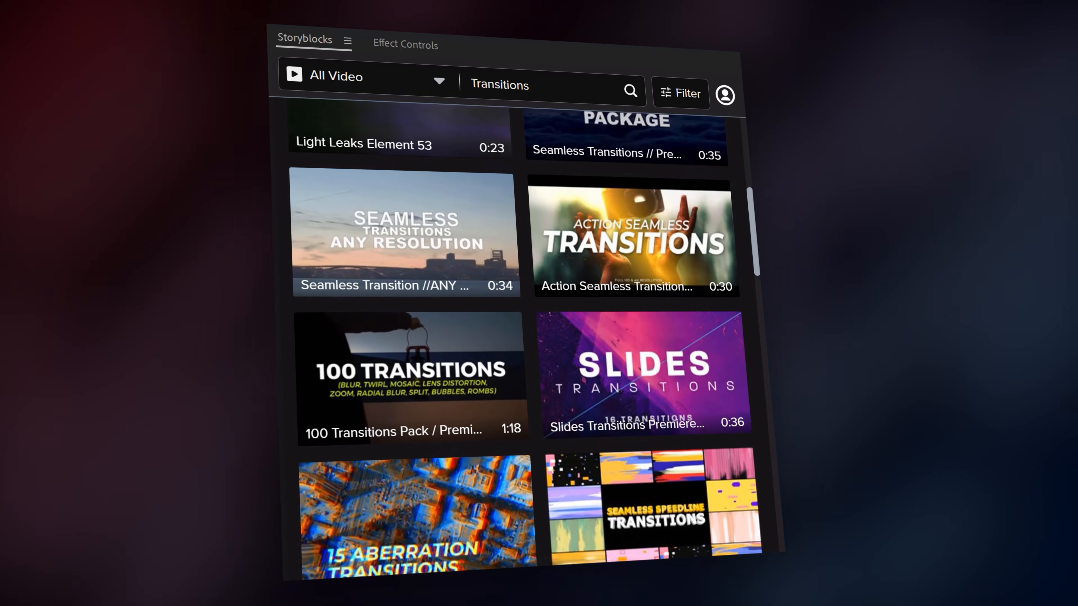
pyautogui.scroll(-10, 526, 339)
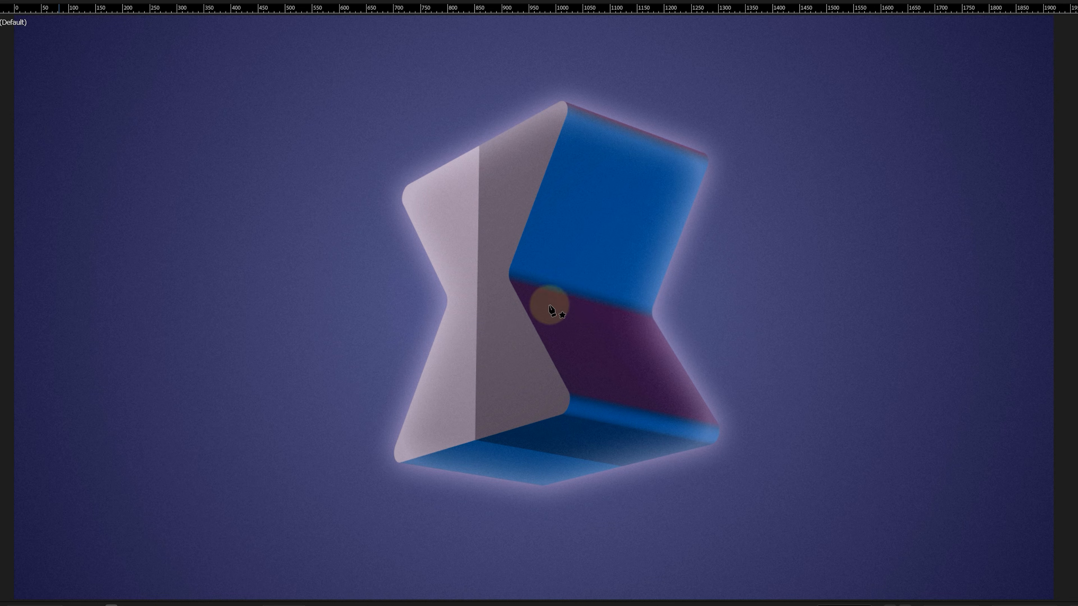
# - Draw a blue S-shaped curve with the Pen tool from the centre of the 3D keyframe to the upper right of the frame
pyautogui.moveTo(861, 459); pyautogui.dragTo(1030, 460)
pyautogui.click(962, 120)
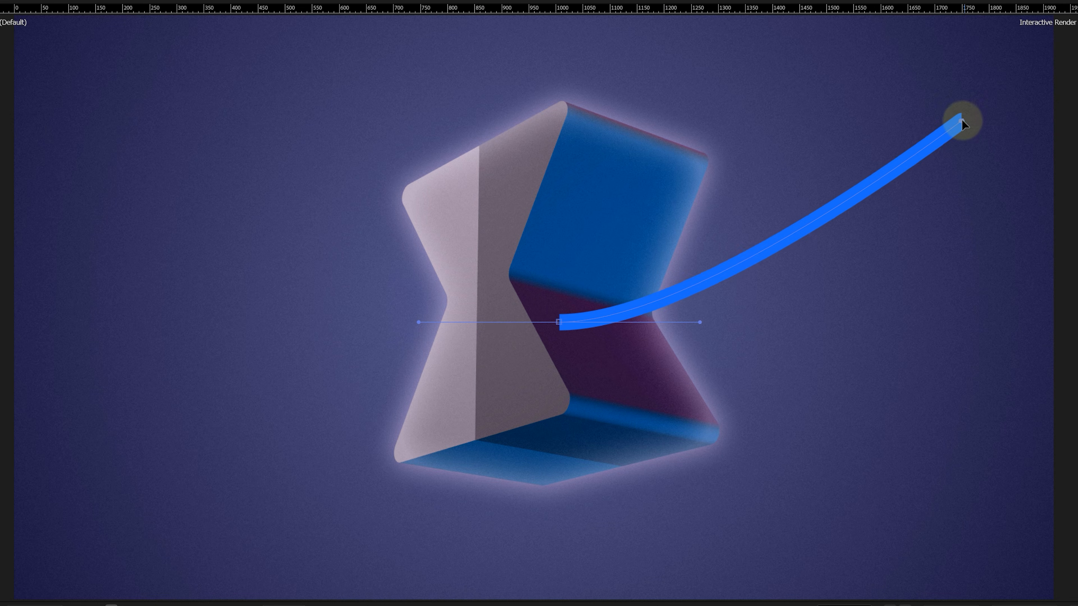
pyautogui.moveTo(961, 120); pyautogui.dragTo(1077, 121)
pyautogui.moveTo(700, 323); pyautogui.dragTo(868, 322)
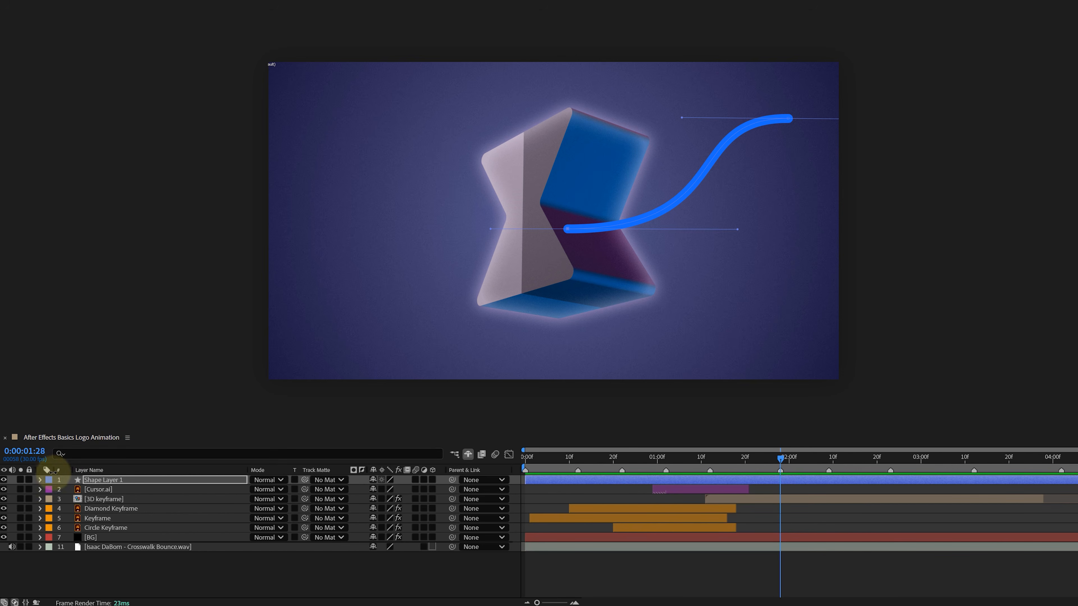
# - Add Trim Paths to the curve in Shape Layer 1 and set its End to 0%
pyautogui.click(40, 479)
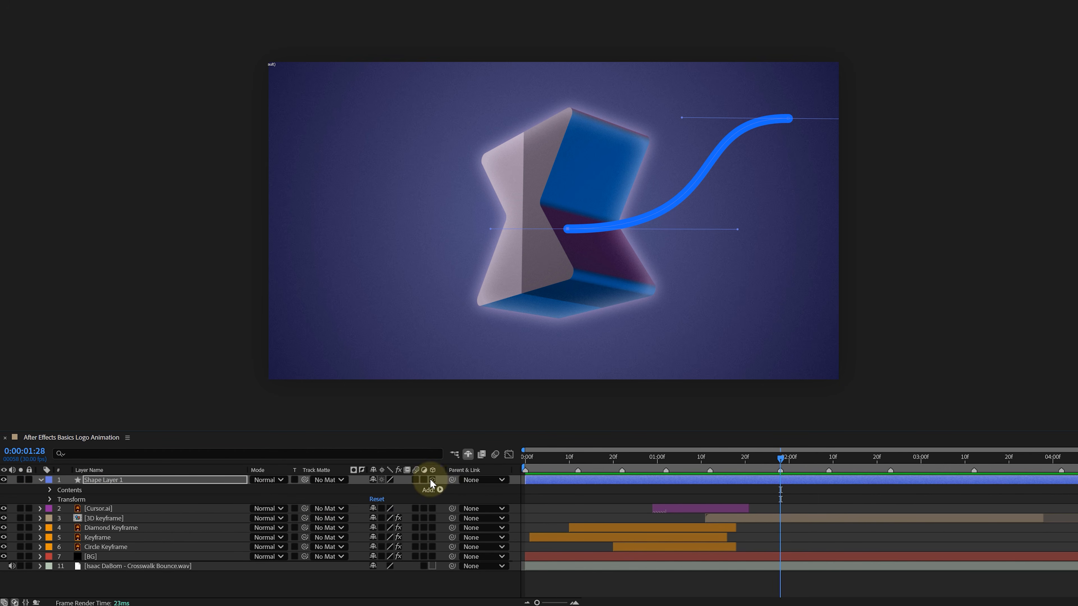
pyautogui.click(440, 489)
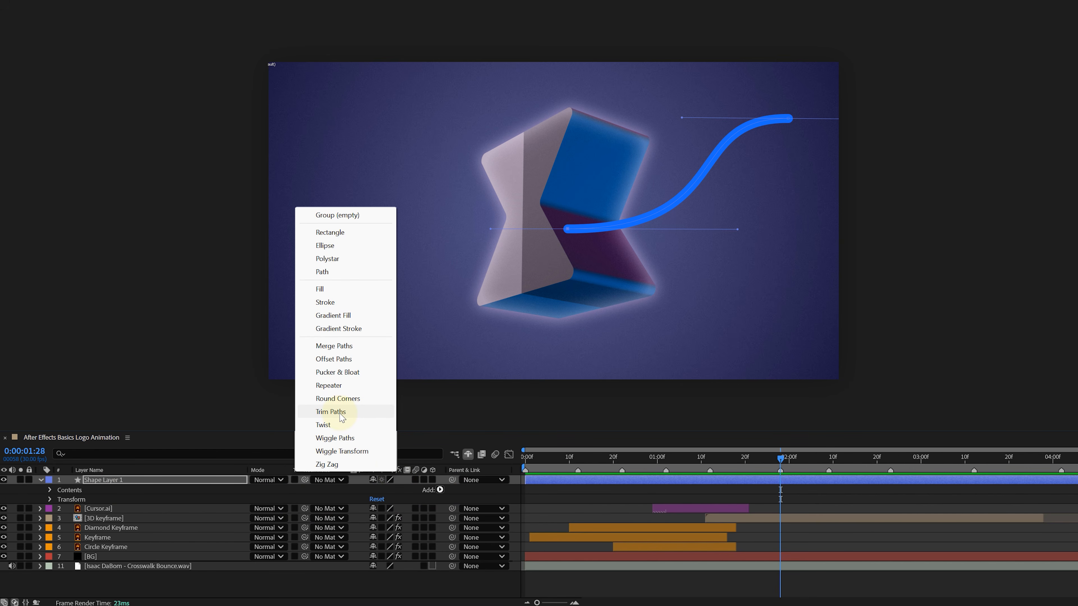
pyautogui.click(331, 411)
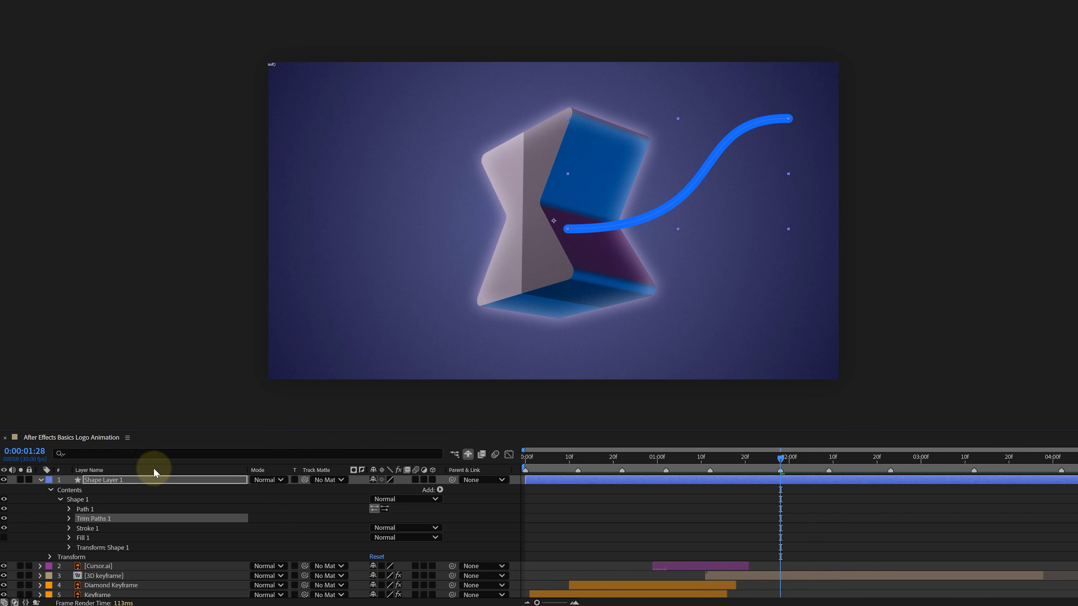
pyautogui.click(69, 519)
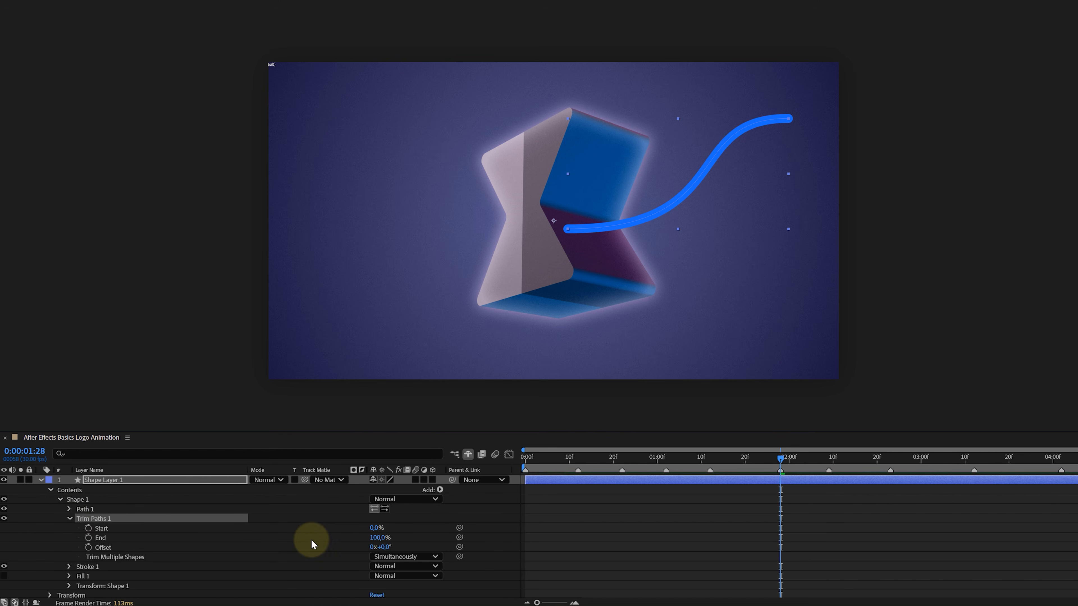
pyautogui.moveTo(378, 537); pyautogui.dragTo(348, 536)
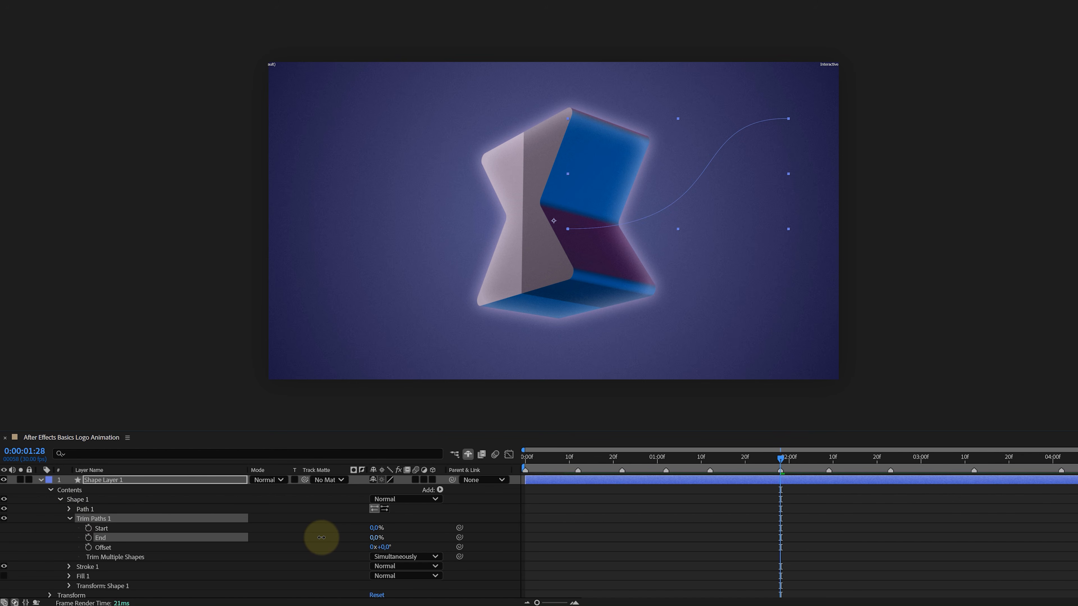
# - Keyframe the Trim Paths Start from 0% at 0:00:01:28 to 100% at 0:00:02:09
pyautogui.click(88, 529)
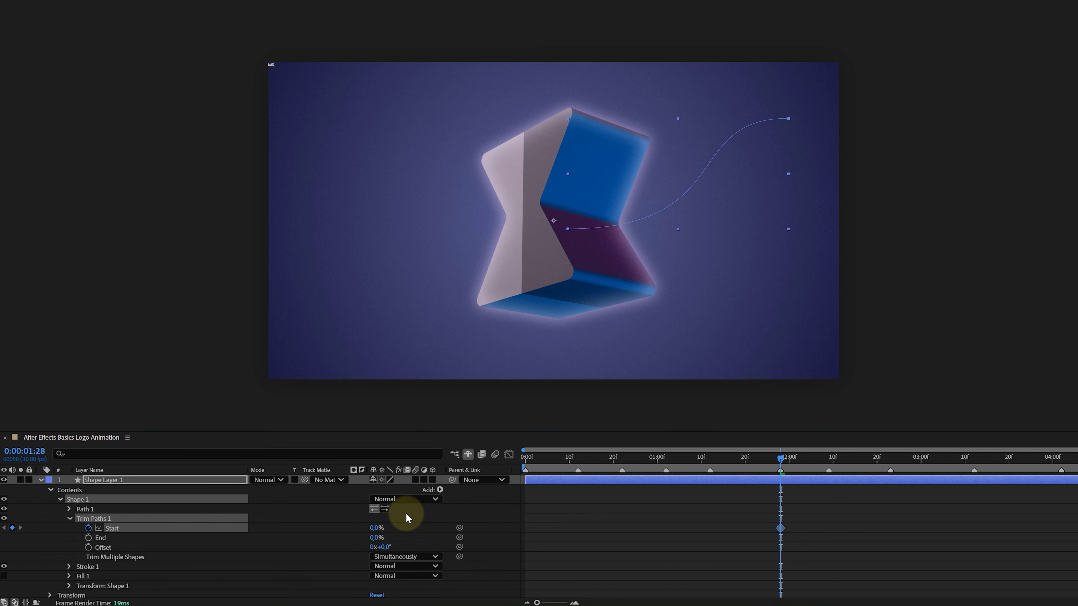
pyautogui.moveTo(769, 463); pyautogui.dragTo(822, 462)
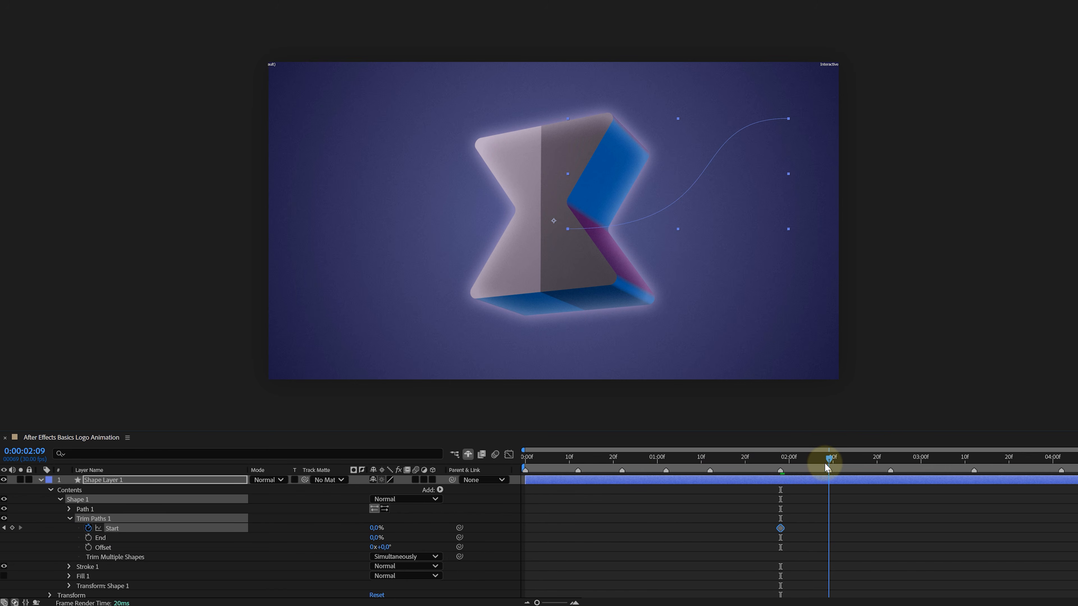
pyautogui.moveTo(376, 528); pyautogui.dragTo(440, 522)
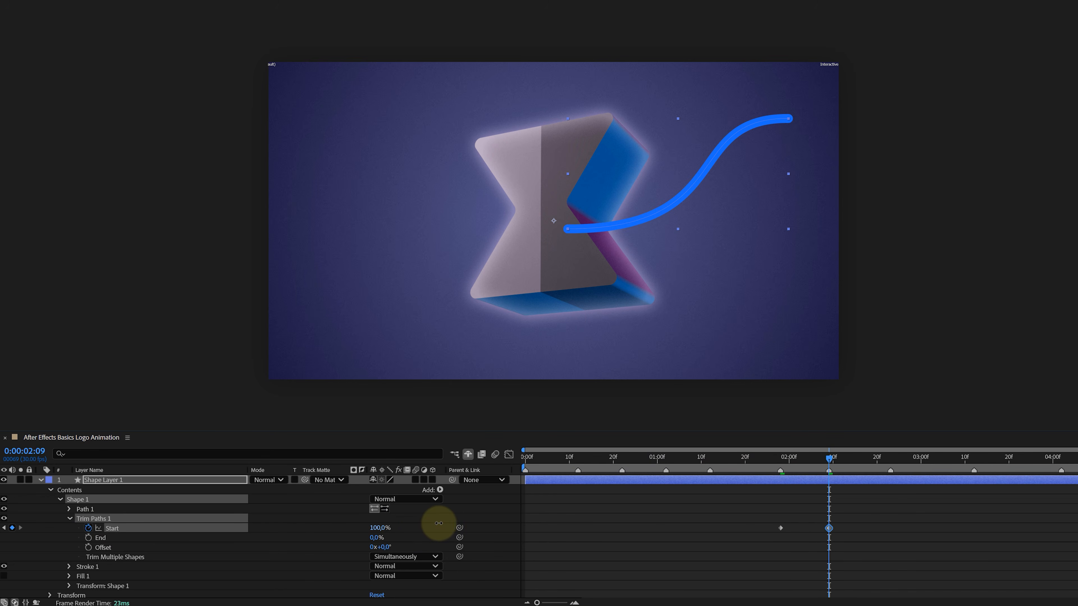
# - Keyframe the curve's Path at 0:00:02:09 and reshape it at 0:00:02:23 by turning both end handles toward vertical
pyautogui.click(71, 509)
pyautogui.click(89, 519)
pyautogui.moveTo(828, 459); pyautogui.dragTo(890, 462)
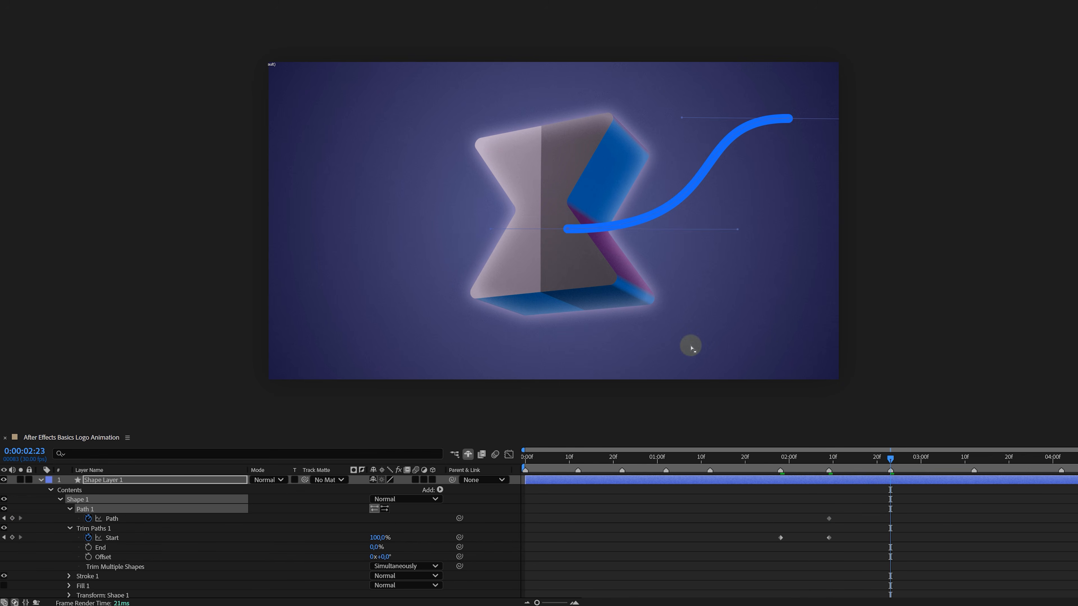
pyautogui.moveTo(737, 229); pyautogui.dragTo(568, 136)
pyautogui.moveTo(680, 119); pyautogui.dragTo(786, 239)
pyautogui.moveTo(567, 136); pyautogui.dragTo(627, 122)
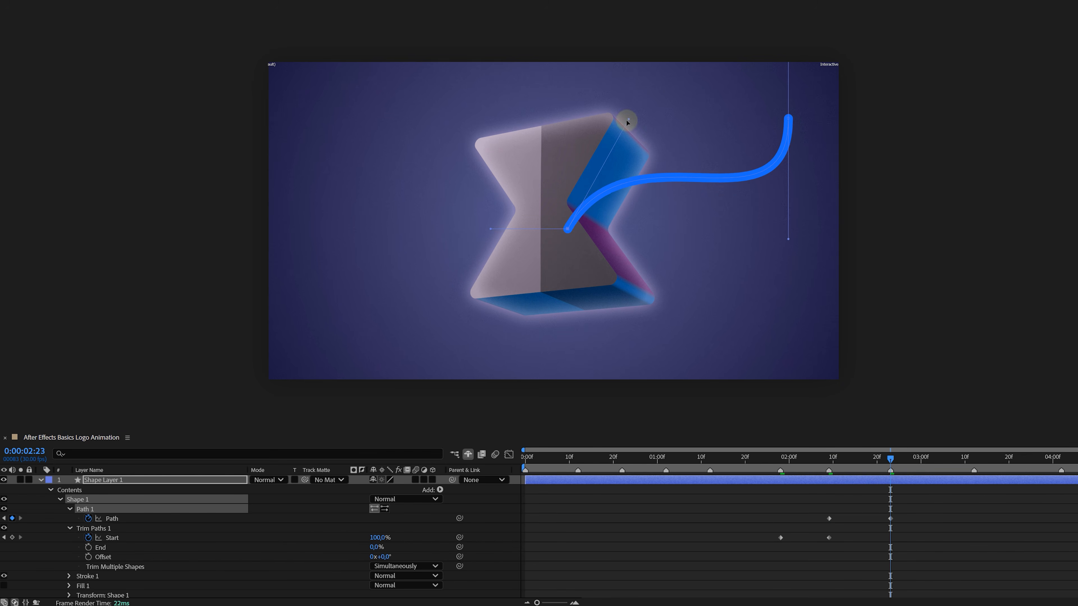
# - Copy the curve's first Path keyframe to the next beat marker after 0:00:02:23
pyautogui.moveTo(959, 464); pyautogui.dragTo(974, 464)
pyautogui.click(829, 519)
pyautogui.hotkey('ctrl', 'c')
pyautogui.hotkey('ctrl', 'v')
# - Scrub through the timeline to preview the curve drawing on and changing shape
pyautogui.moveTo(833, 461); pyautogui.dragTo(774, 464)
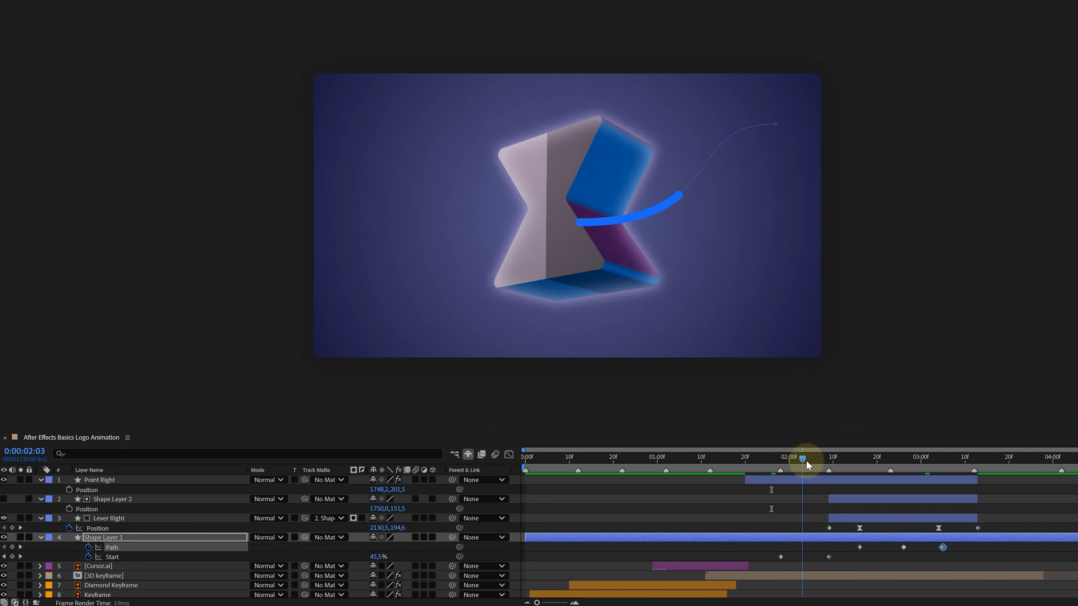
pyautogui.moveTo(805, 459)
pyautogui.mouseDown()
pyautogui.moveTo(985, 459)
pyautogui.moveTo(787, 459)
pyautogui.moveTo(958, 461)
pyautogui.mouseUp()
pyautogui.moveTo(732, 460); pyautogui.dragTo(737, 460)
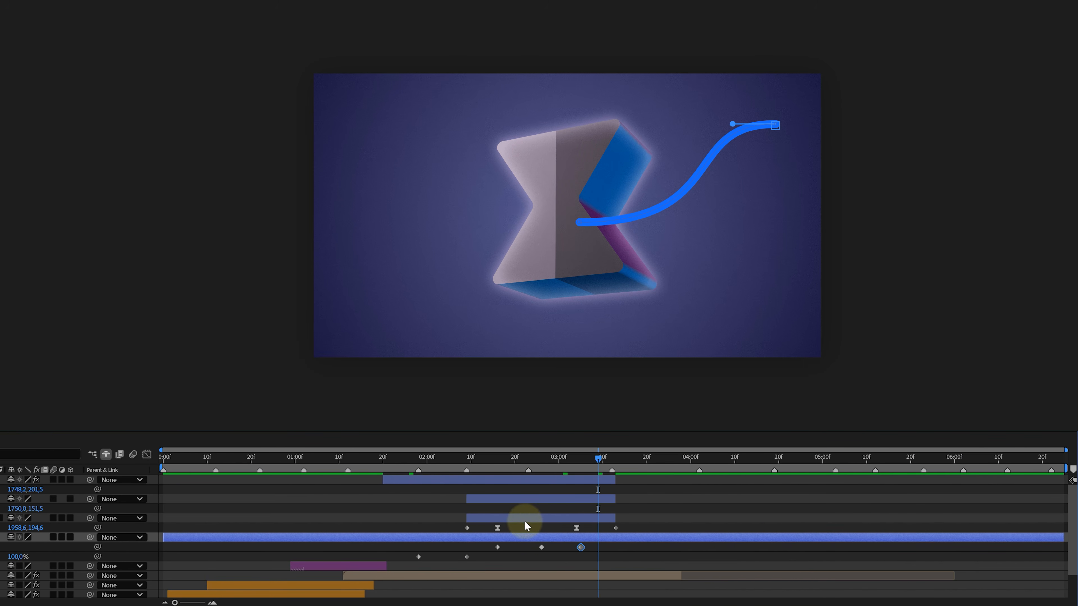
# - Paste a copy of the two Trim Paths Start keyframes at the playhead and time-reverse the pasted pair
pyautogui.click(466, 557)
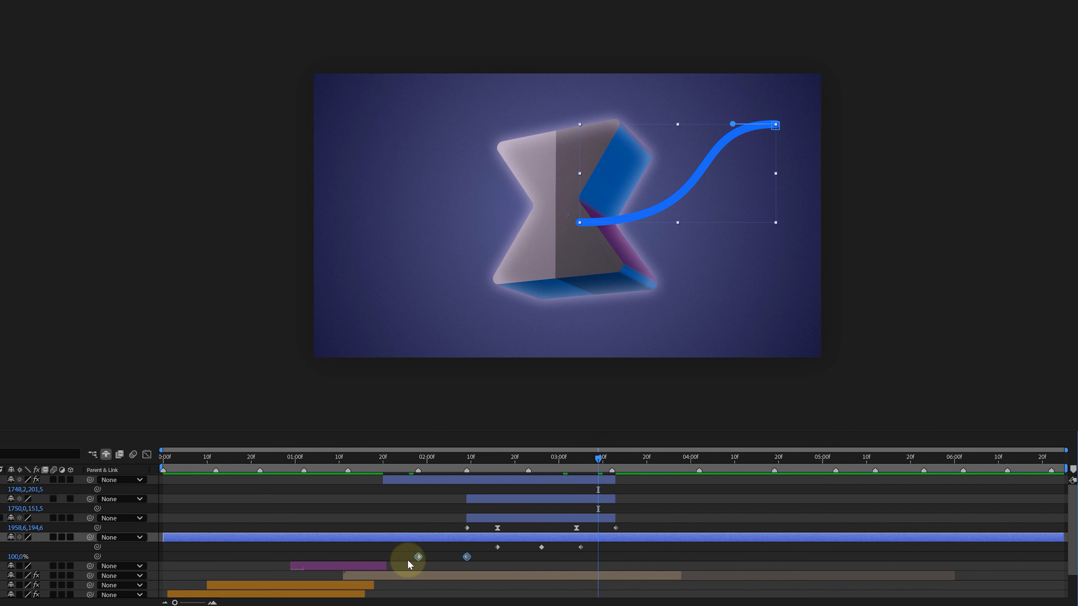
pyautogui.hotkey('ctrl', 'v')
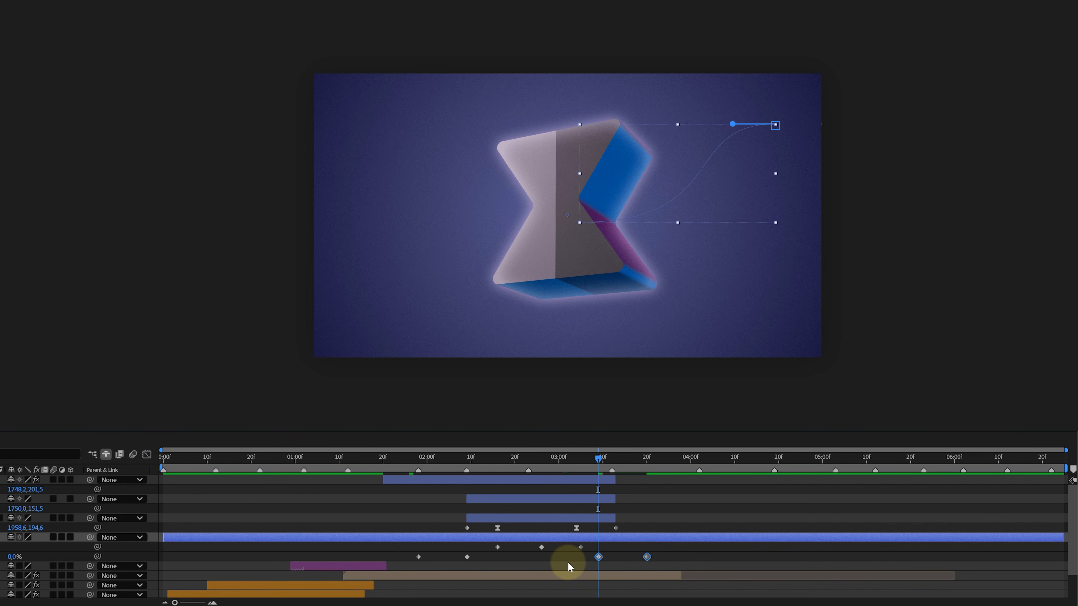
pyautogui.rightClick(598, 557)
pyautogui.moveTo(649, 554)
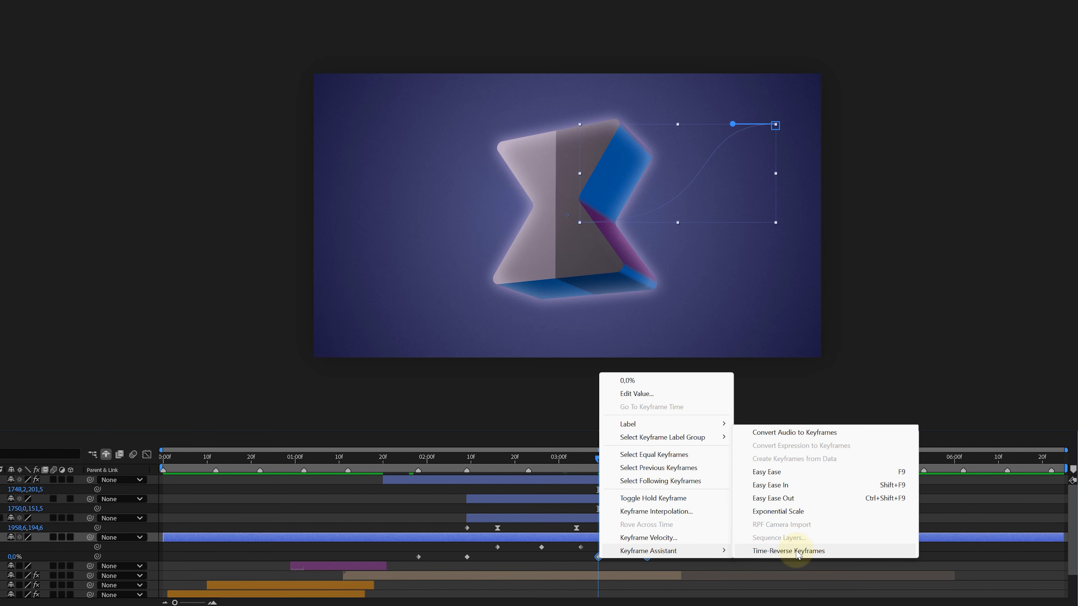
pyautogui.click(788, 551)
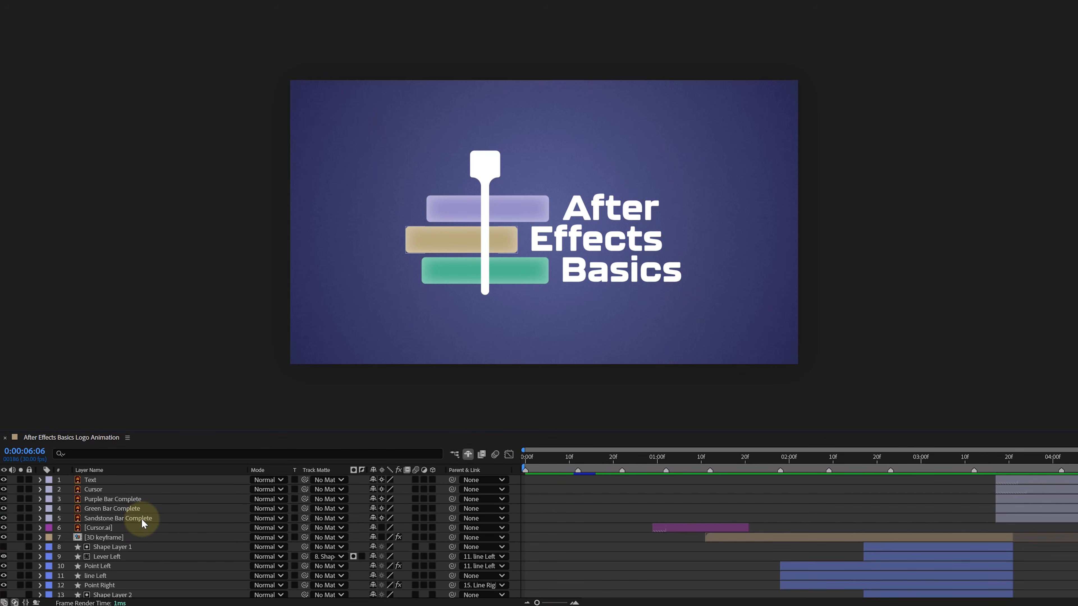
# - Try to enlarge the Text, Cursor and three bar layers together as a multi-selection, and undo the scaling
pyautogui.click(141, 517)
pyautogui.click(135, 509)
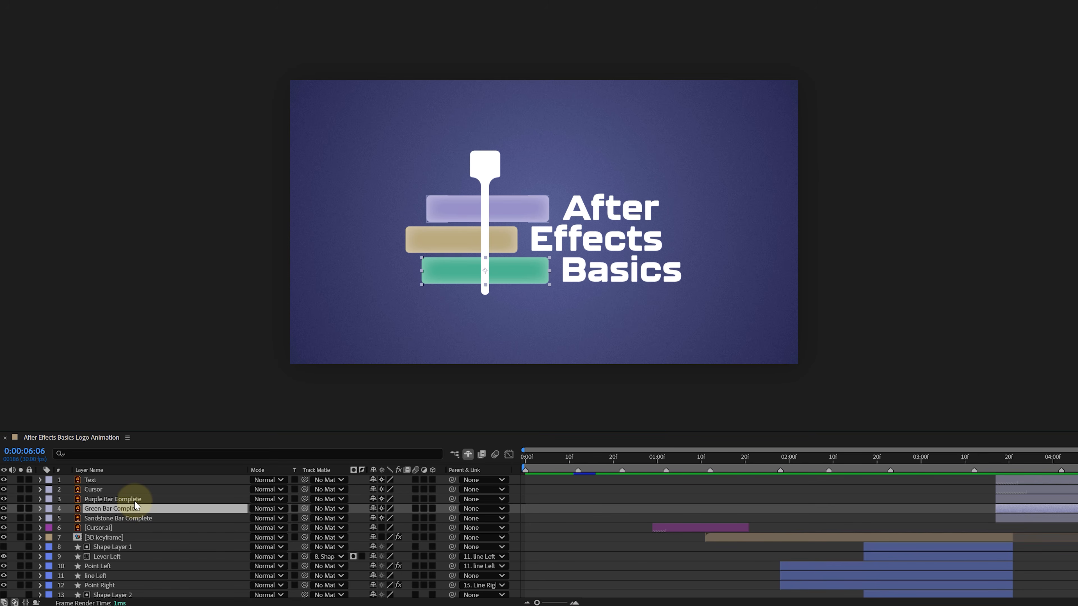
pyautogui.click(131, 498)
pyautogui.click(128, 489)
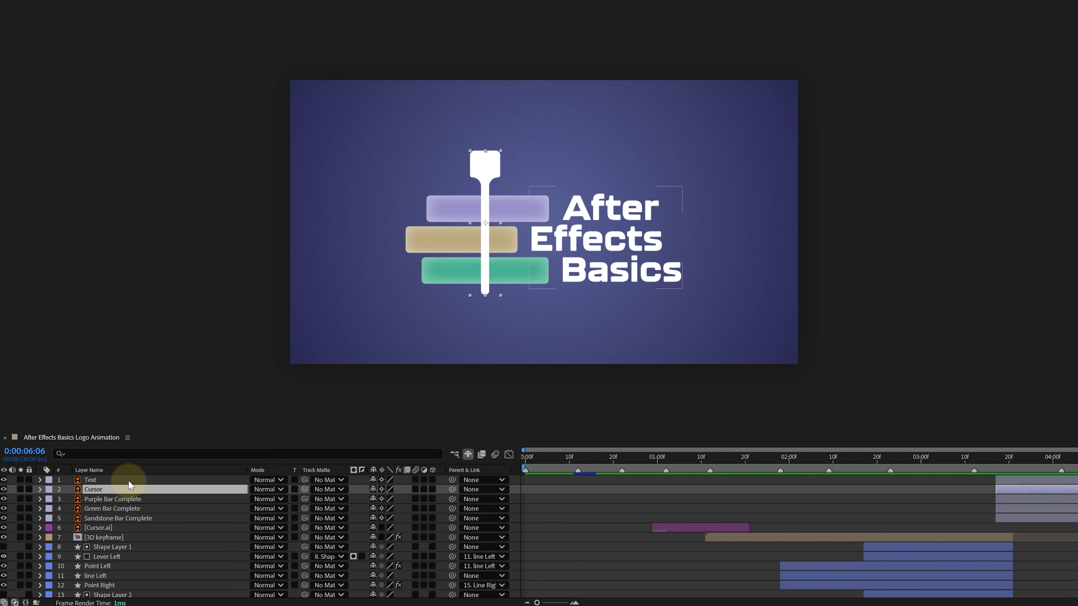
pyautogui.click(129, 481)
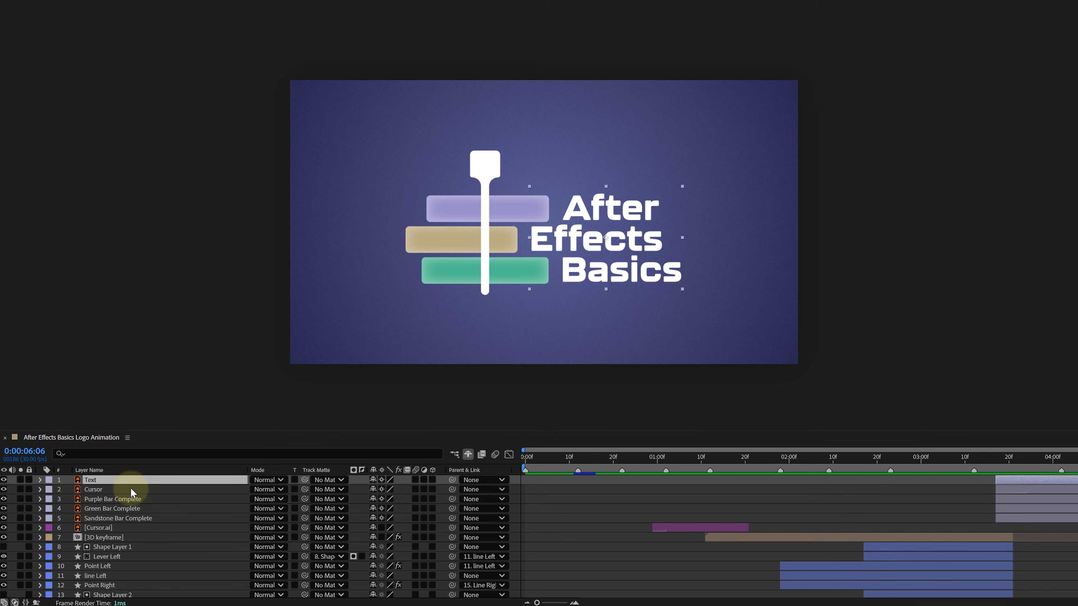
pyautogui.keyDown('shift'); pyautogui.click(135, 517); pyautogui.keyUp('shift')
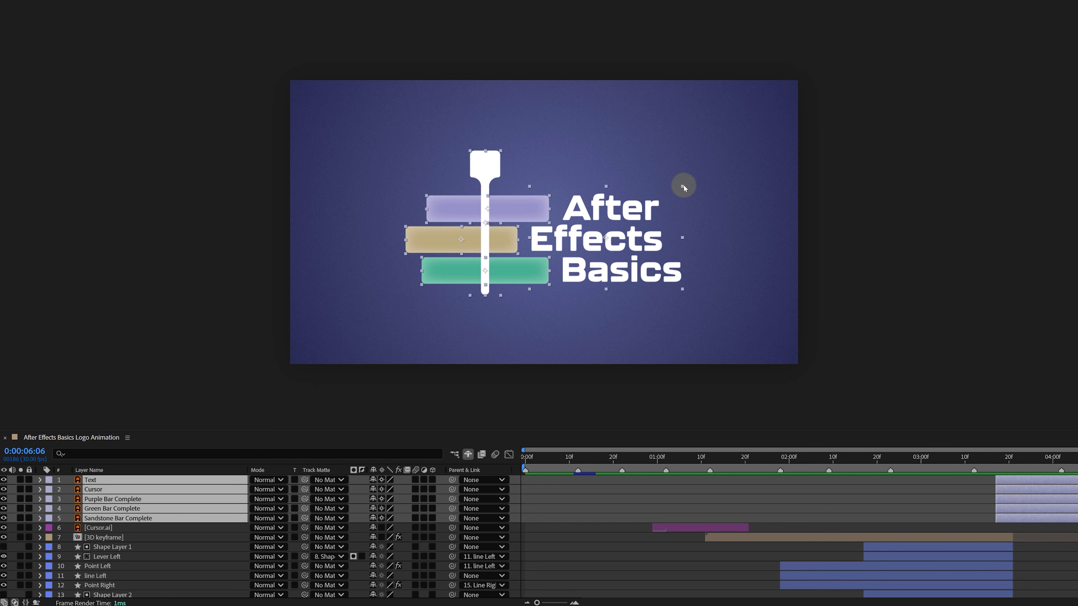
pyautogui.moveTo(684, 186); pyautogui.dragTo(728, 174)
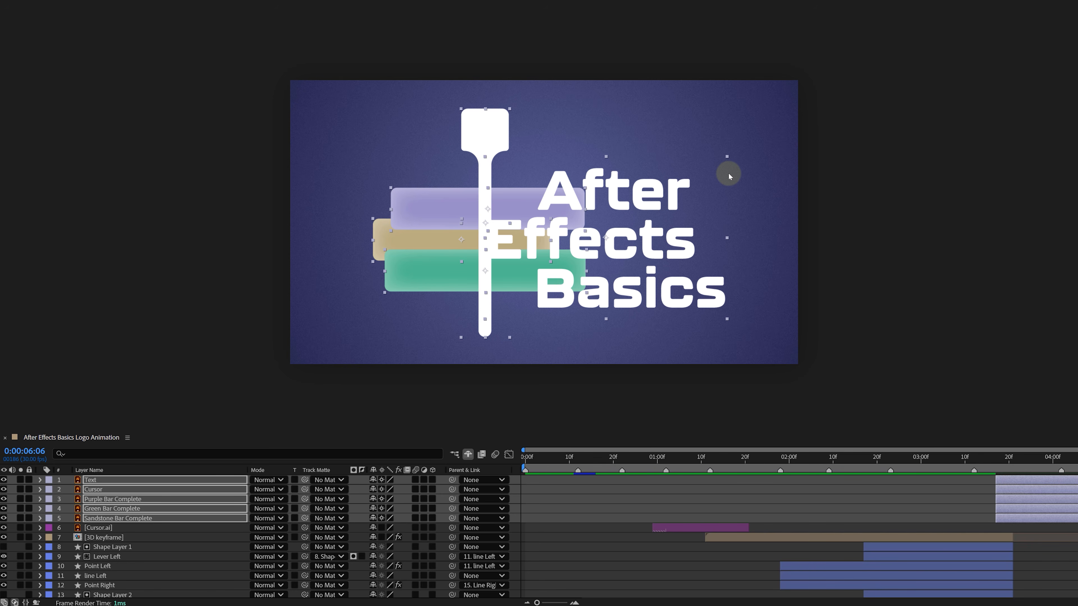
pyautogui.hotkey('ctrl', 'z')
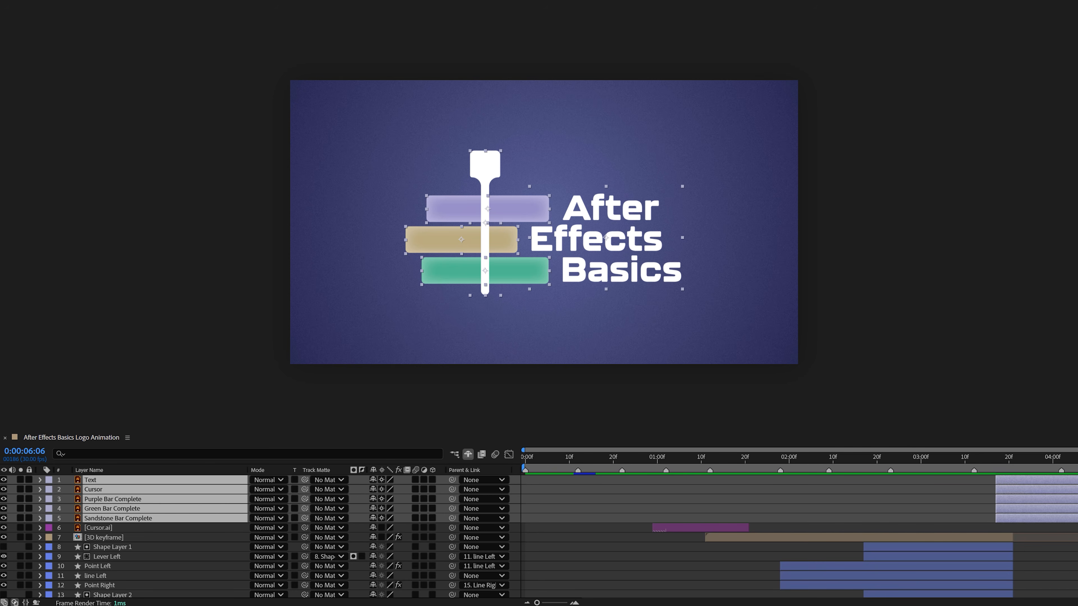
# - Parent the Cursor and three bar layers to the Text layer, and enlarge the whole logo to about 145.9%, centred in the frame
pyautogui.keyDown('ctrl'); pyautogui.click(135, 483); pyautogui.keyUp('ctrl')
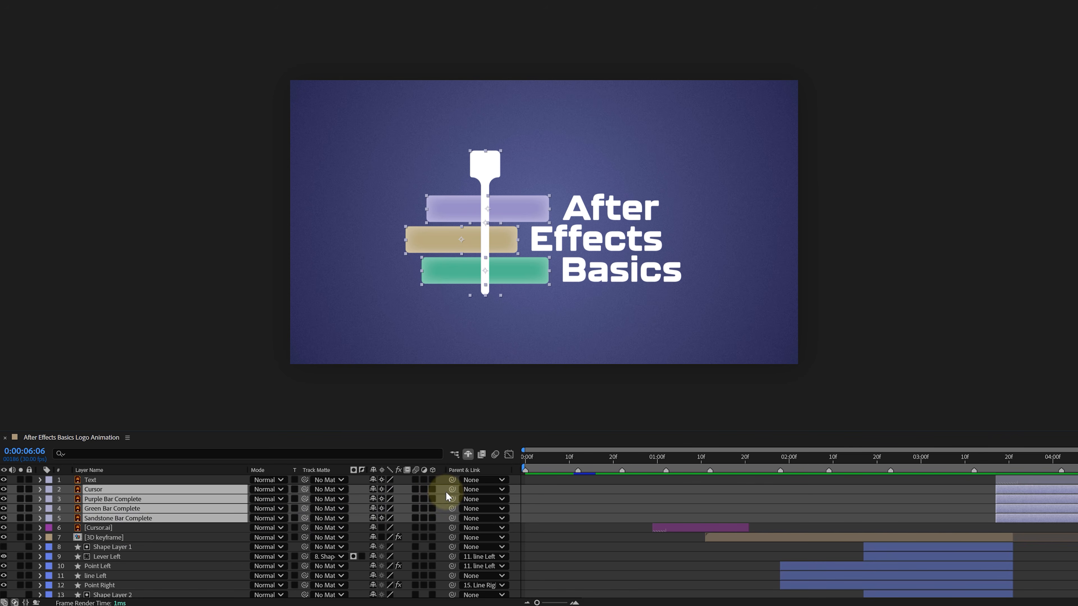
pyautogui.moveTo(425, 492); pyautogui.dragTo(151, 479)
pyautogui.click(151, 479)
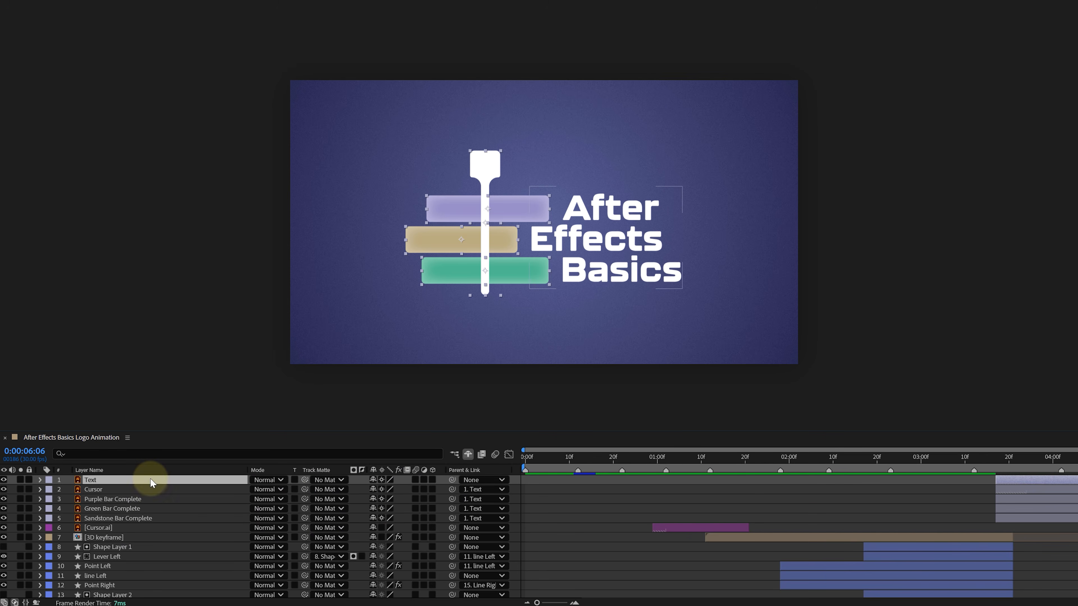
pyautogui.moveTo(687, 181)
pyautogui.mouseDown()
pyautogui.moveTo(709, 177)
pyautogui.moveTo(693, 182)
pyautogui.mouseUp()
pyautogui.moveTo(649, 204); pyautogui.dragTo(657, 201)
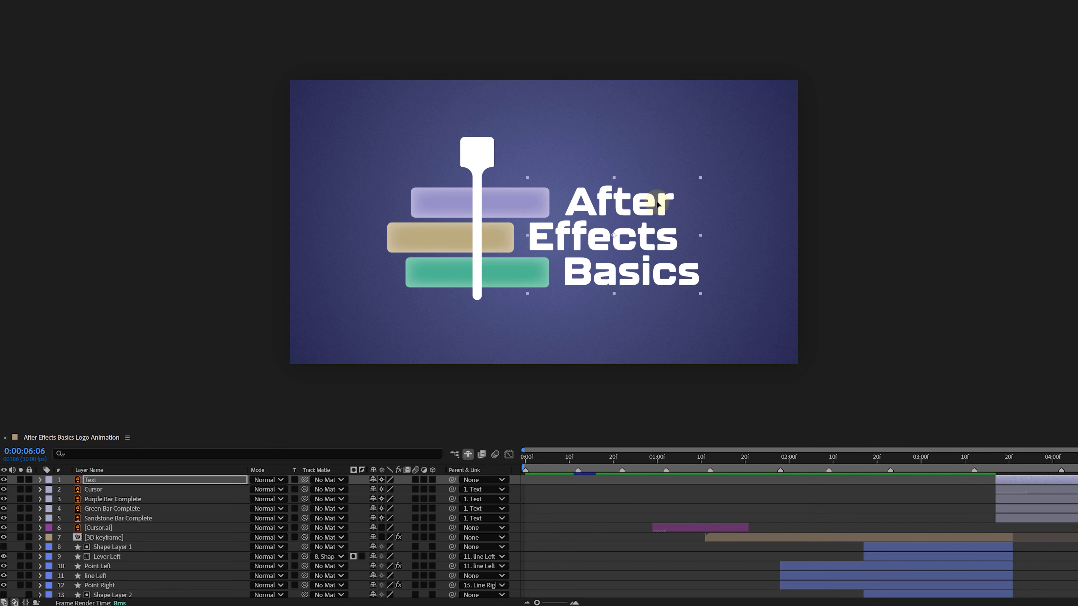
# - Reset the parent of the Cursor and the three bar layers to None
pyautogui.click(108, 489)
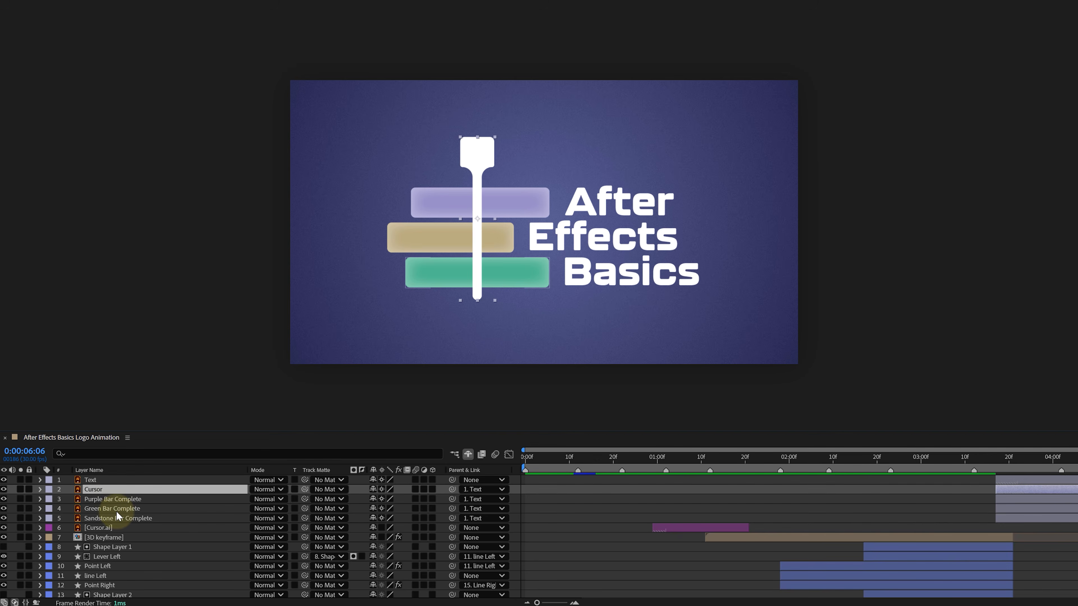
pyautogui.keyDown('shift'); pyautogui.click(117, 518); pyautogui.keyUp('shift')
pyautogui.click(500, 491)
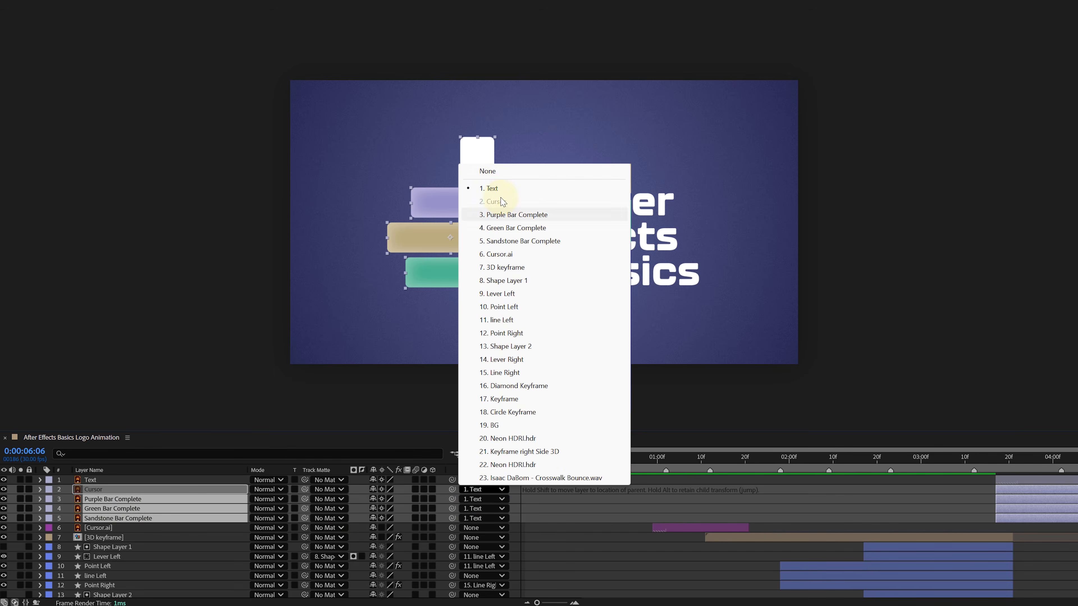
pyautogui.click(488, 170)
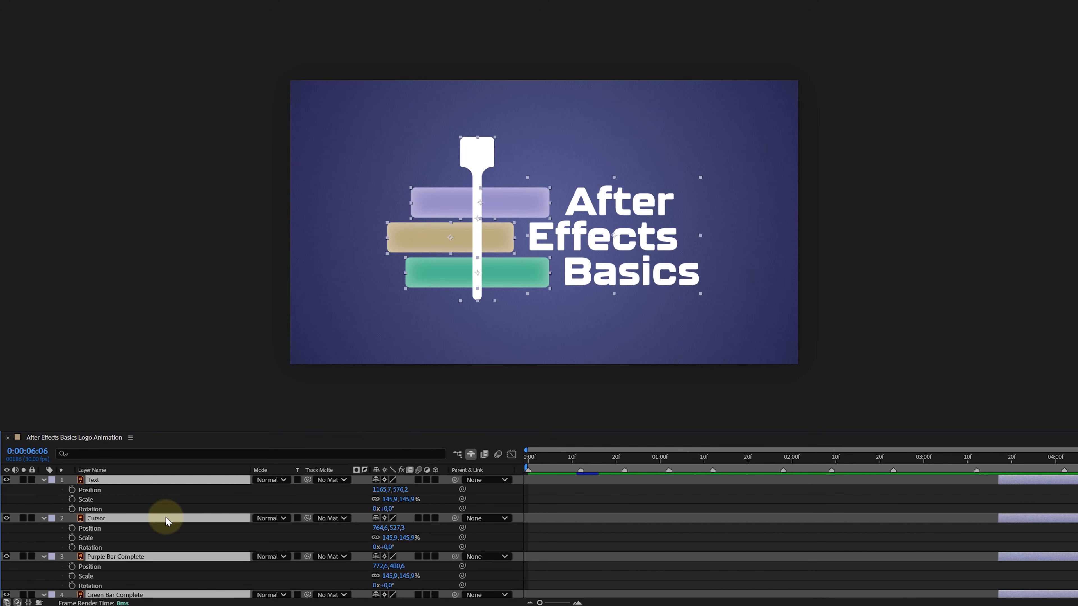
# - Keyframe Position, Scale and Rotation on all five logo layers and move those keyframes to 0:00:06:22
pyautogui.click(72, 490)
pyautogui.click(72, 499)
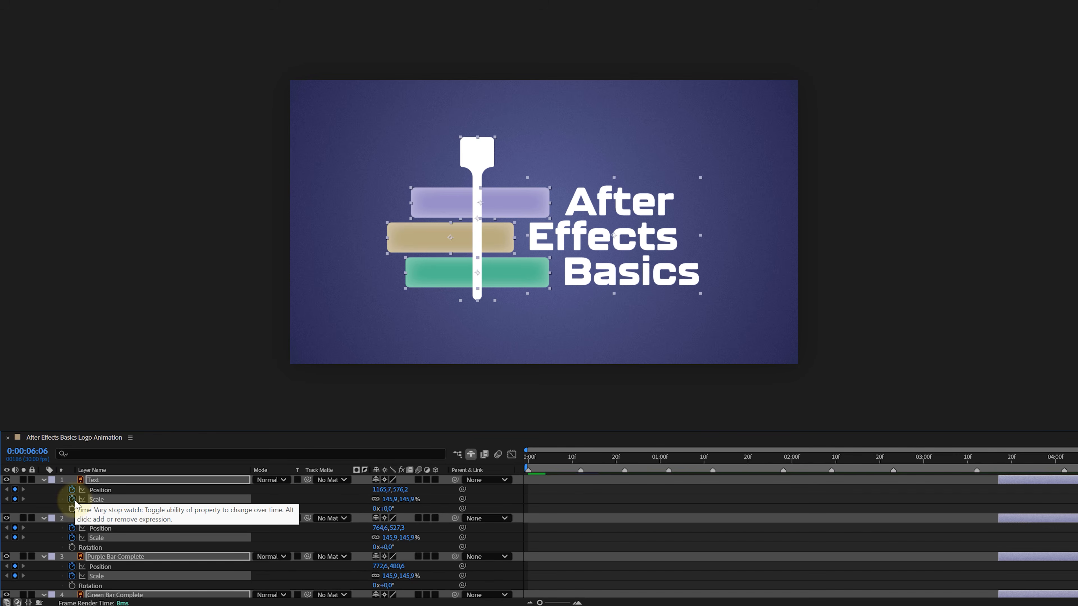
pyautogui.click(72, 509)
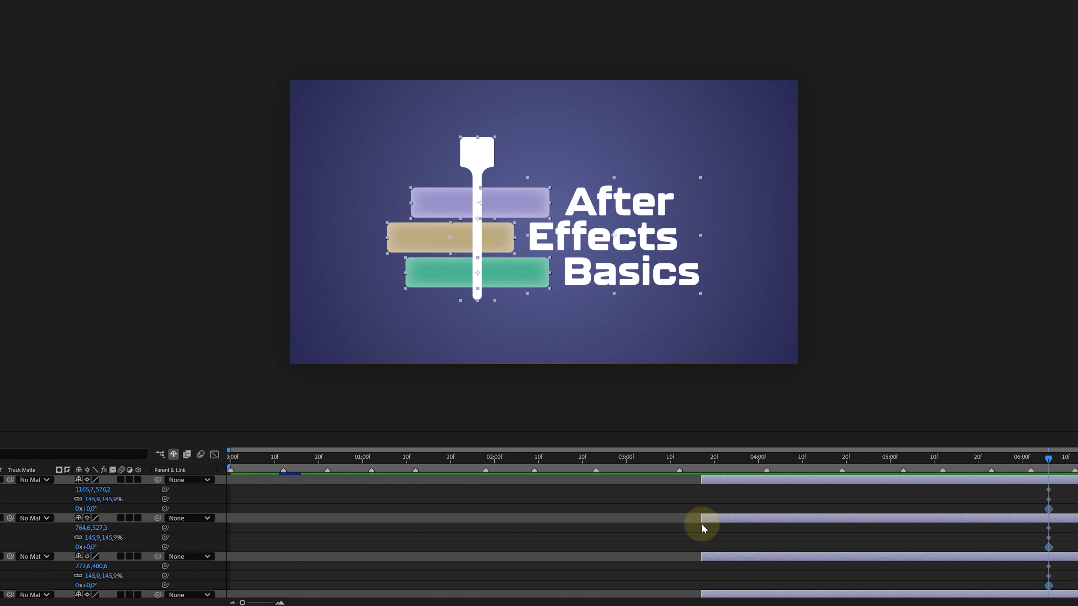
pyautogui.moveTo(971, 488); pyautogui.dragTo(1055, 578)
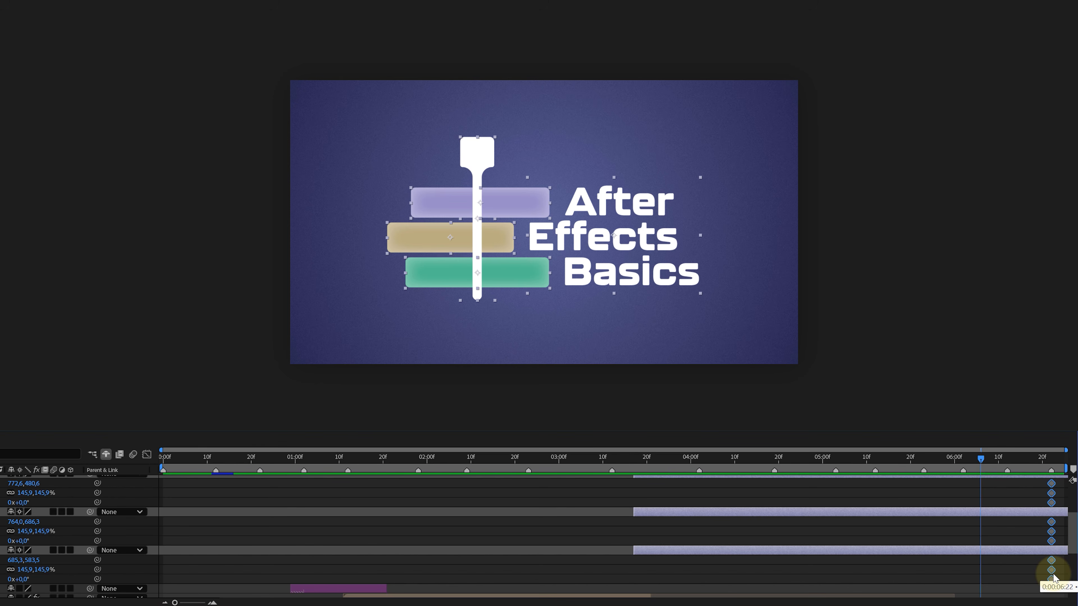
# - At 0:00:04:02, move the purple bar above the frame, the sandstone bar off the left side and the green bar below the frame
pyautogui.click(655, 551)
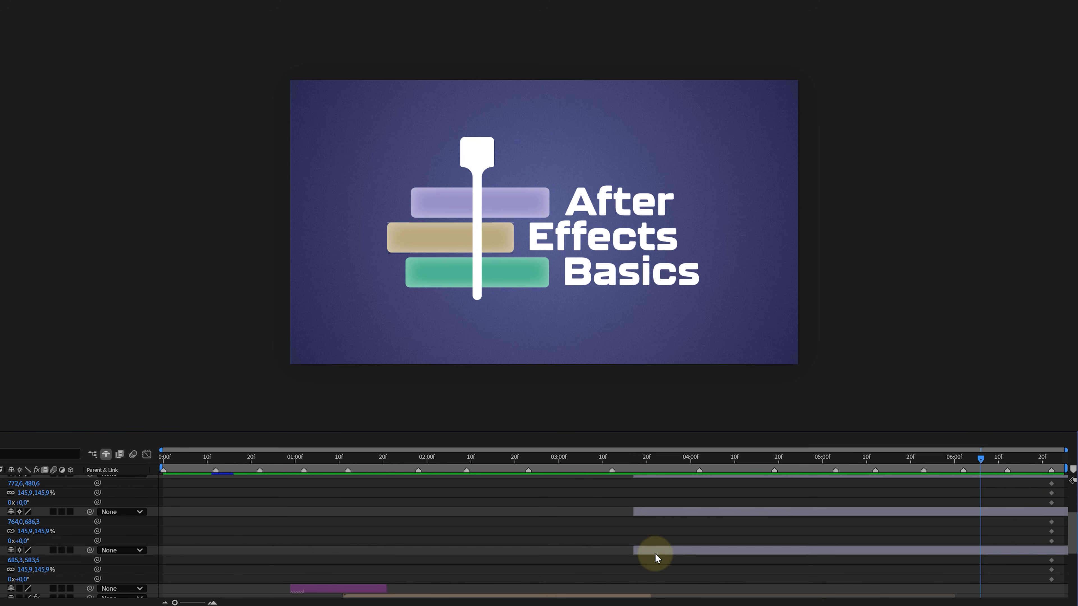
pyautogui.keyDown('shift'); pyautogui.click(665, 478); pyautogui.keyUp('shift')
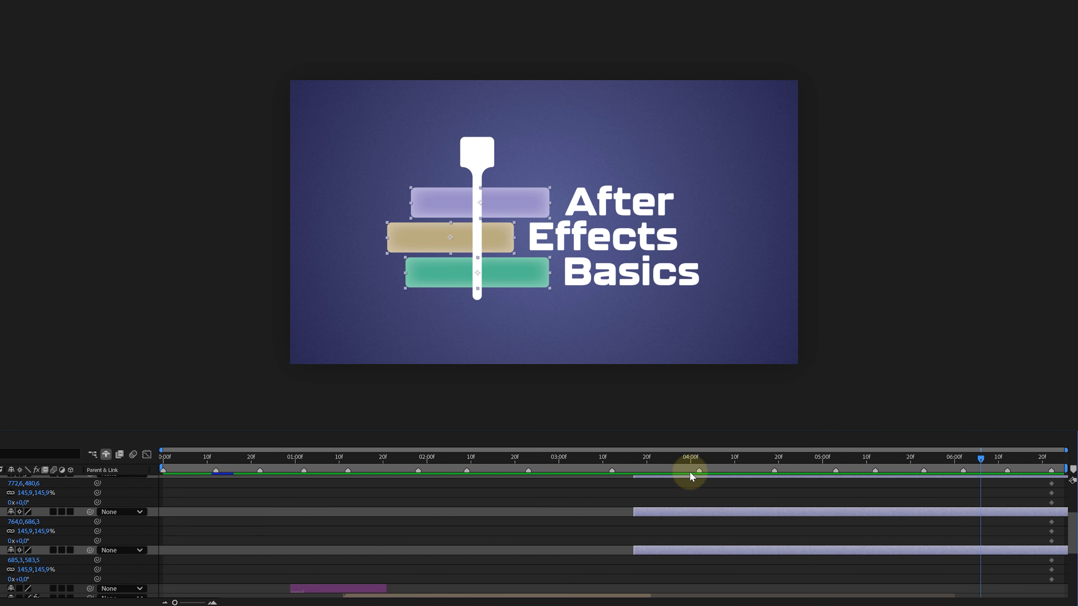
pyautogui.click(698, 462)
pyautogui.click(686, 337)
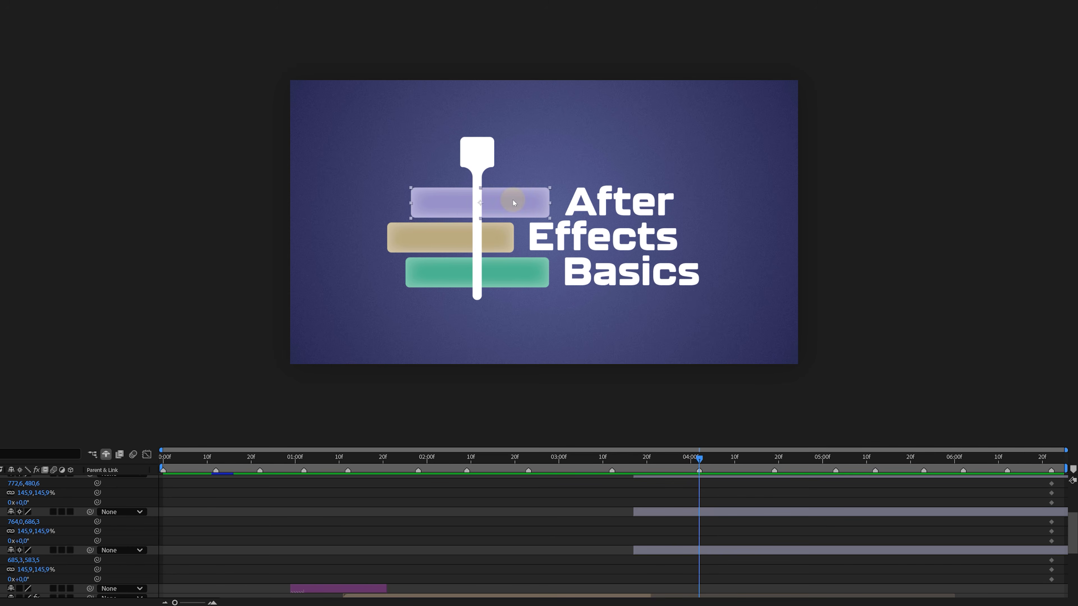
pyautogui.moveTo(513, 202); pyautogui.dragTo(513, 57)
pyautogui.moveTo(448, 236); pyautogui.dragTo(209, 236)
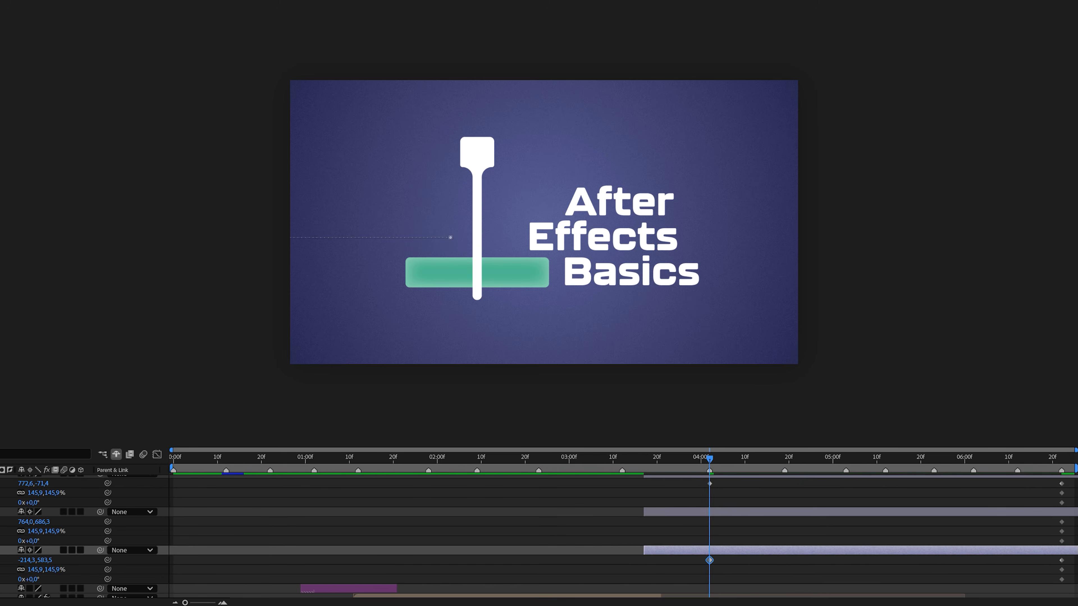
pyautogui.moveTo(477, 274); pyautogui.dragTo(477, 393)
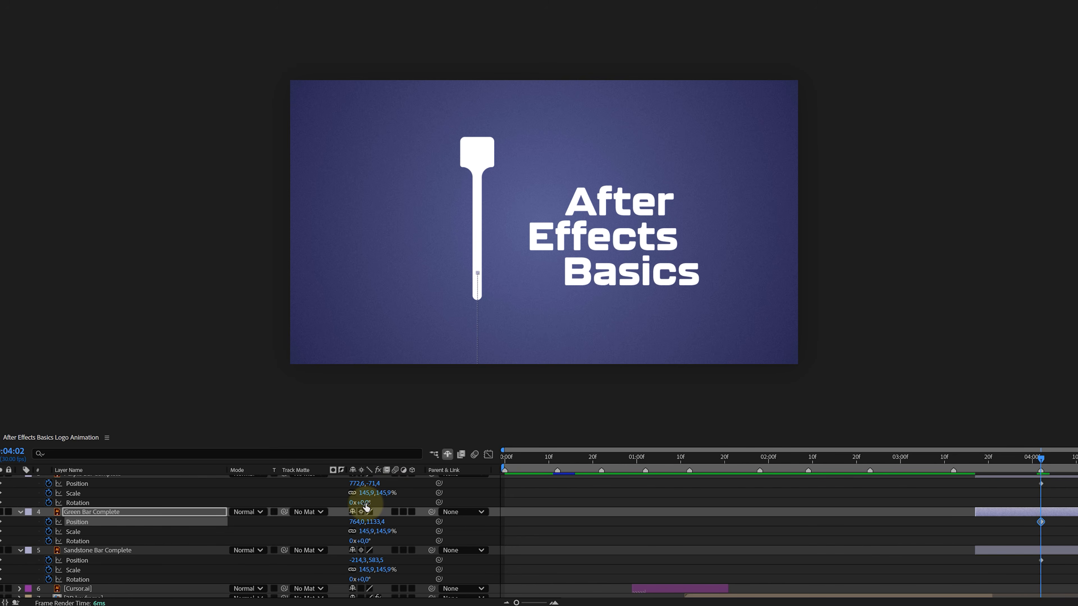
# - Rotate the purple, green and sandstone bars to 6°, -3° and 10° at 0:00:04:02, and move their end keyframes earlier to about 0:00:04:10
pyautogui.moveTo(334, 502); pyautogui.dragTo(336, 503)
pyautogui.moveTo(386, 541); pyautogui.dragTo(375, 542)
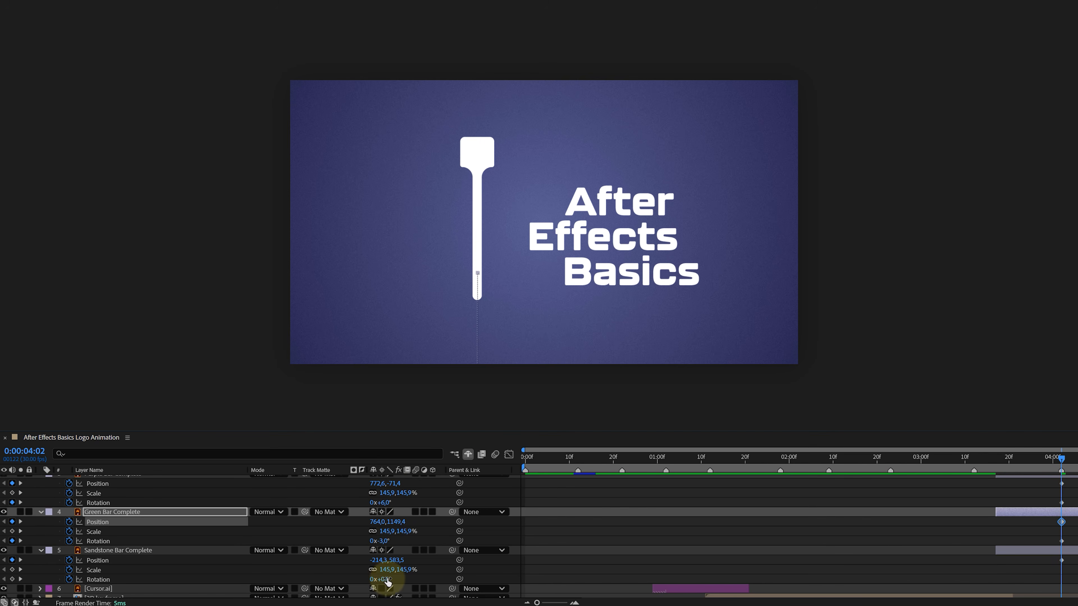
pyautogui.moveTo(384, 579); pyautogui.dragTo(391, 579)
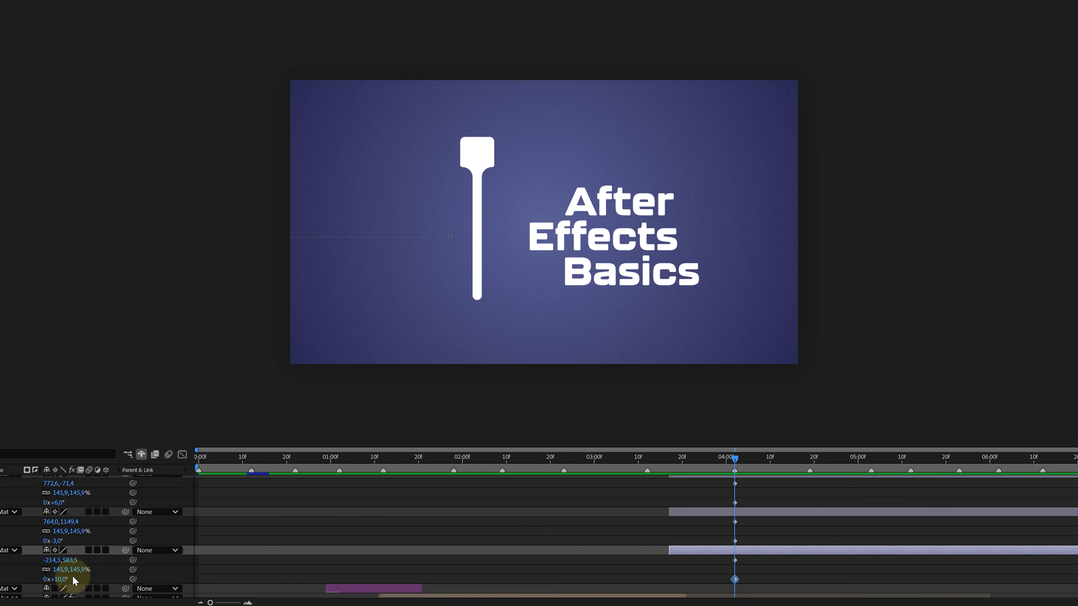
pyautogui.moveTo(1033, 481); pyautogui.dragTo(733, 550)
pyautogui.moveTo(700, 462); pyautogui.dragTo(734, 458)
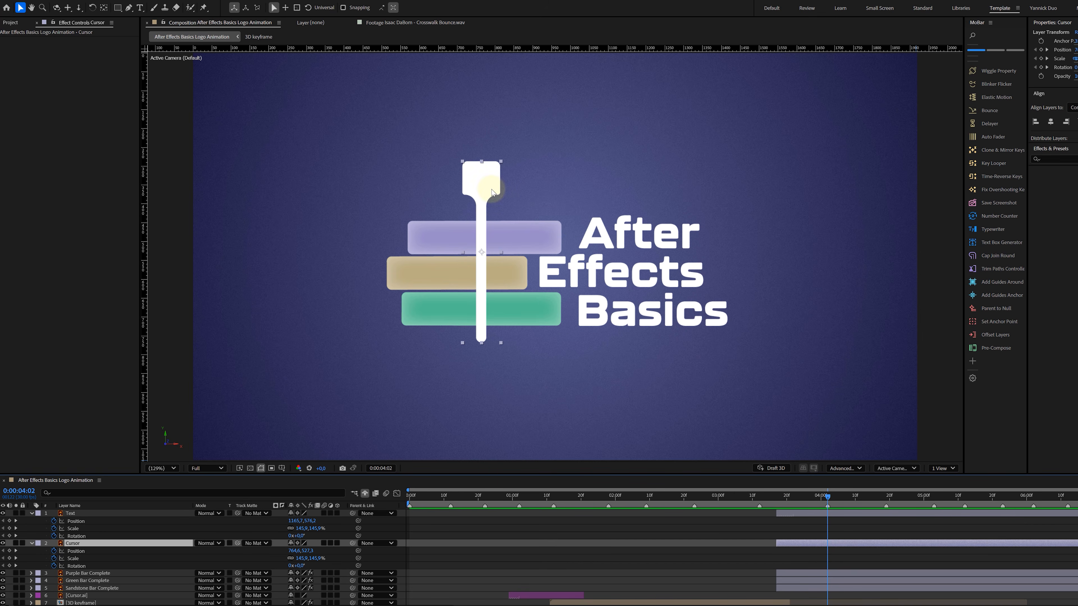
# - Move the Cursor layer above the frame at 0:00:04:02, and shift its end keyframes earlier to about 0:00:04:10
pyautogui.moveTo(491, 192); pyautogui.dragTo(490, 87)
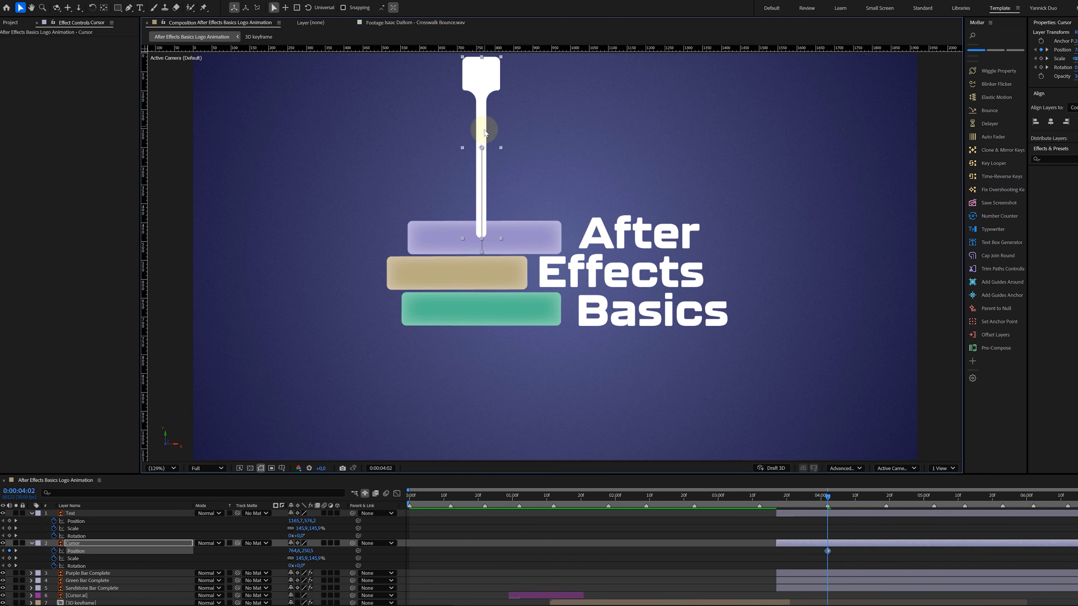
pyautogui.moveTo(483, 126); pyautogui.dragTo(491, 71)
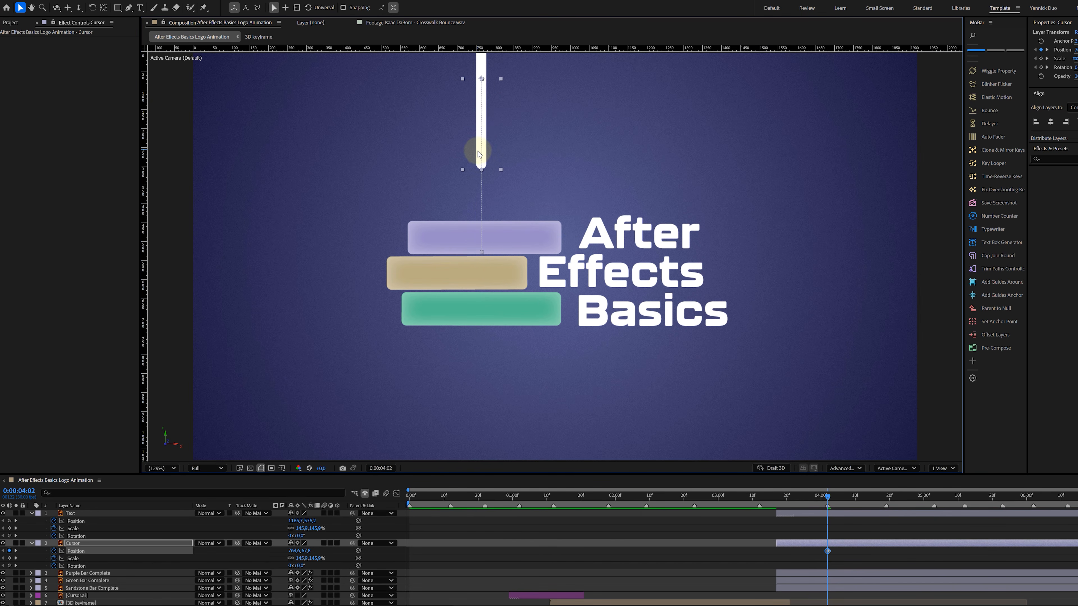
pyautogui.moveTo(478, 158); pyautogui.dragTo(481, 90)
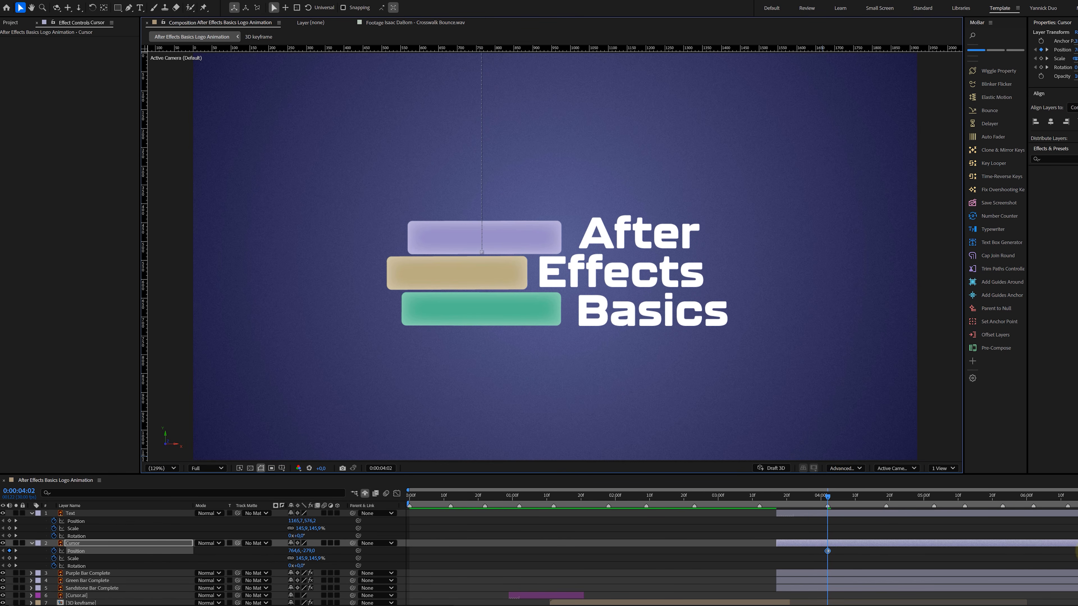
pyautogui.keyDown('shift'); pyautogui.click(76, 566); pyautogui.keyUp('shift')
pyautogui.moveTo(1076, 557); pyautogui.dragTo(868, 560)
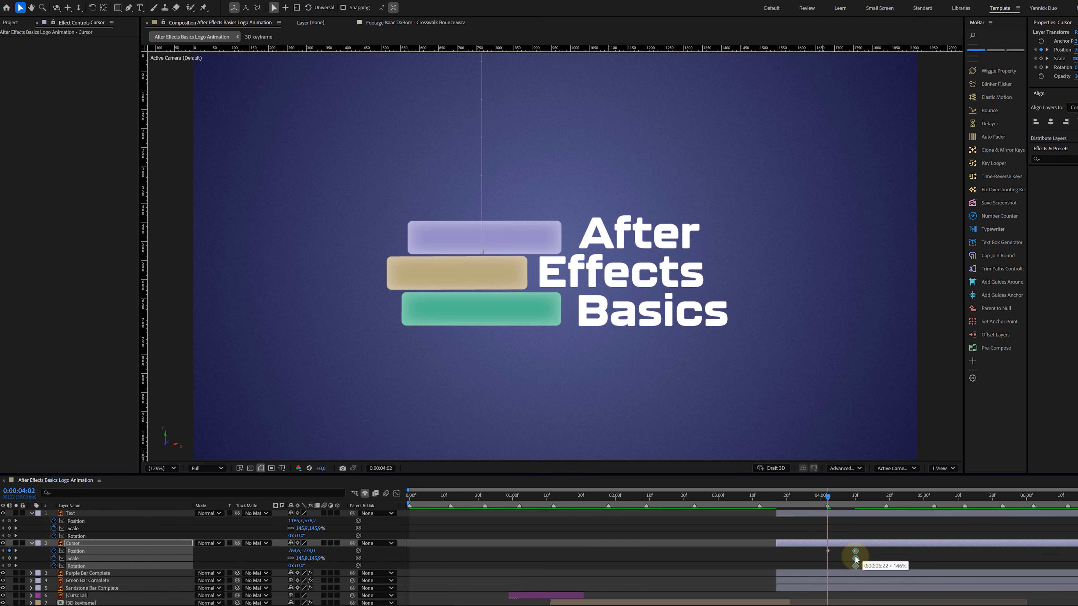
# - Apply Elastic Motion to the Cursor layer's Position keyframes
pyautogui.click(111, 551)
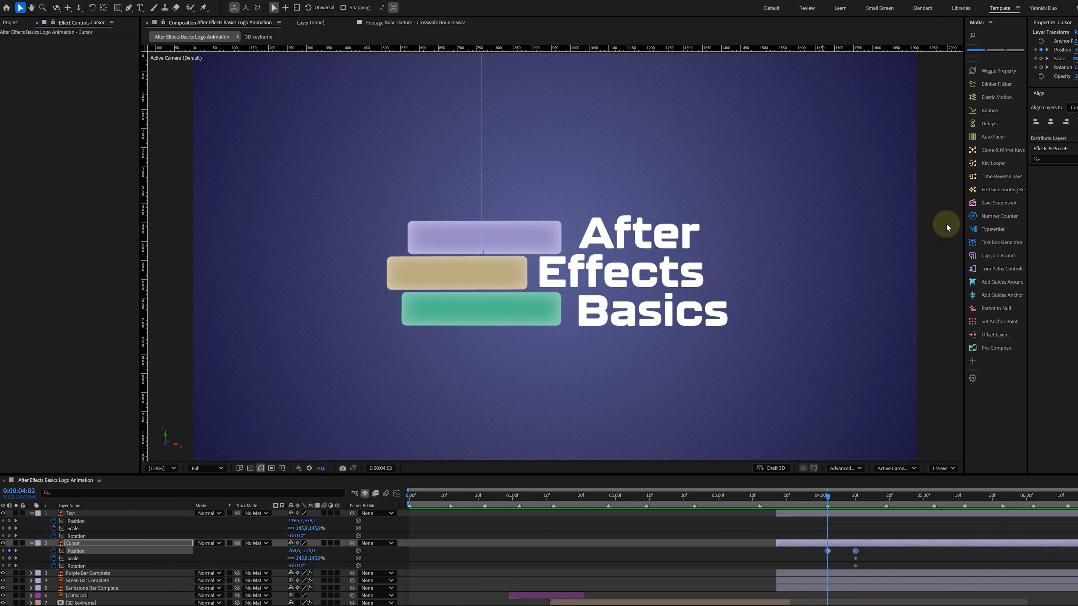
pyautogui.click(1005, 103)
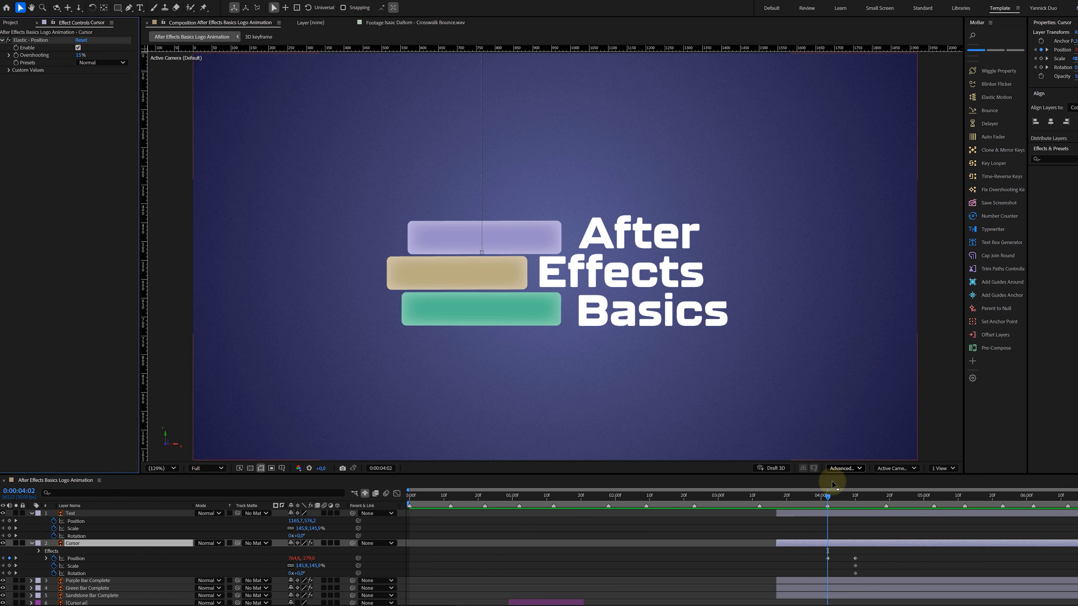
# - Add a Cursor Position keyframe at 0:00:04:19 and move the cursor horizontally past the text's right edge at about 0:00:05:03
pyautogui.moveTo(832, 483); pyautogui.dragTo(888, 503)
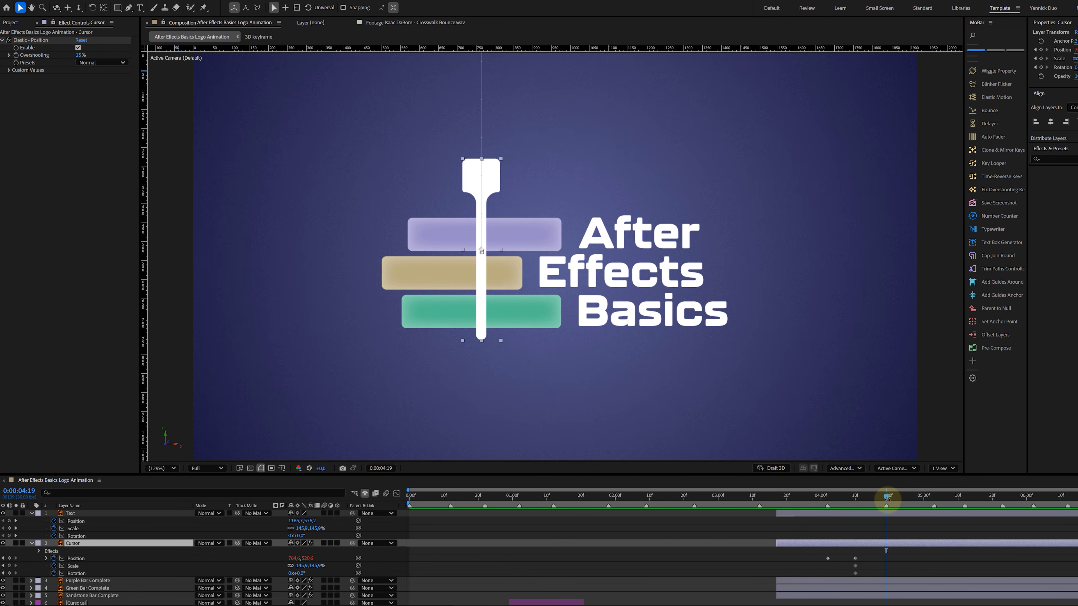
pyautogui.click(10, 559)
pyautogui.press('k')
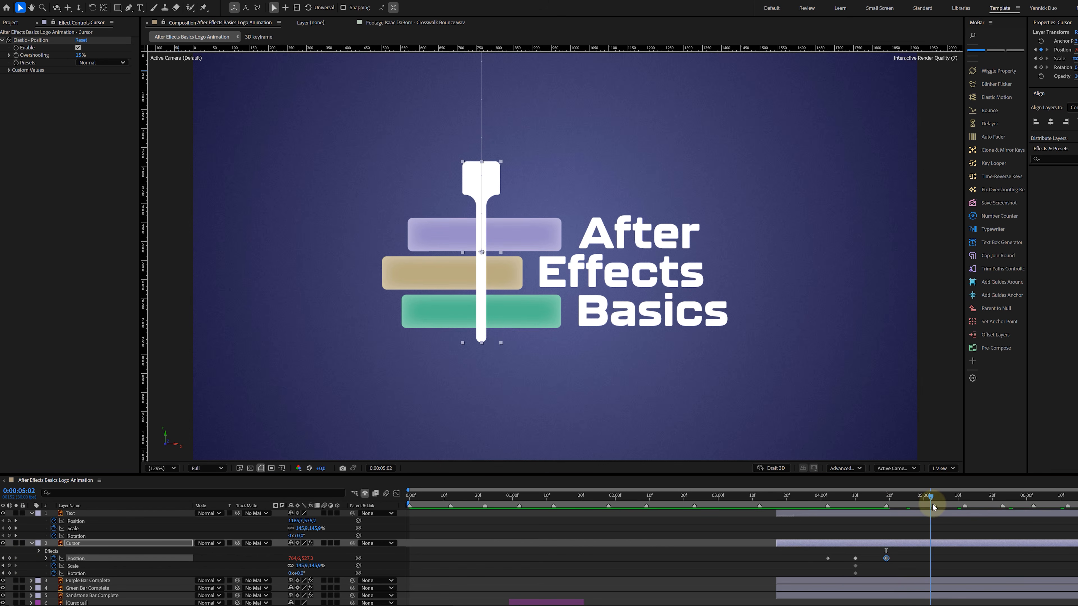
pyautogui.moveTo(295, 558); pyautogui.dragTo(660, 557)
# - Copy the Cursor's Position keyframe from 0:00:04:19 to 0:00:05:12 so the cursor returns over the bars
pyautogui.moveTo(936, 498); pyautogui.dragTo(965, 497)
pyautogui.click(885, 559)
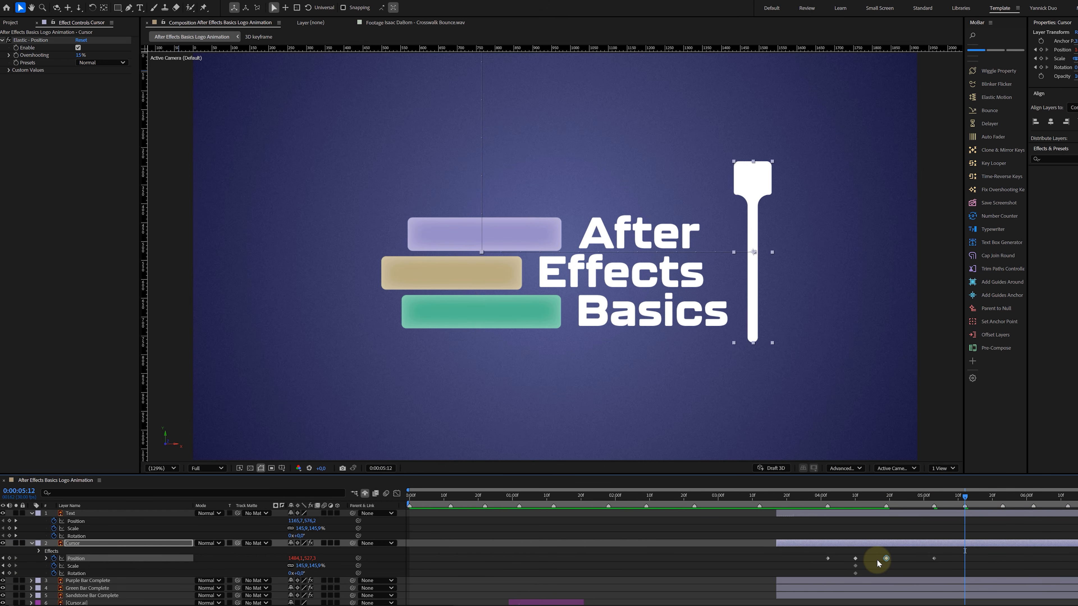
pyautogui.hotkey('ctrl', 'c')
pyautogui.hotkey('ctrl', 'v')
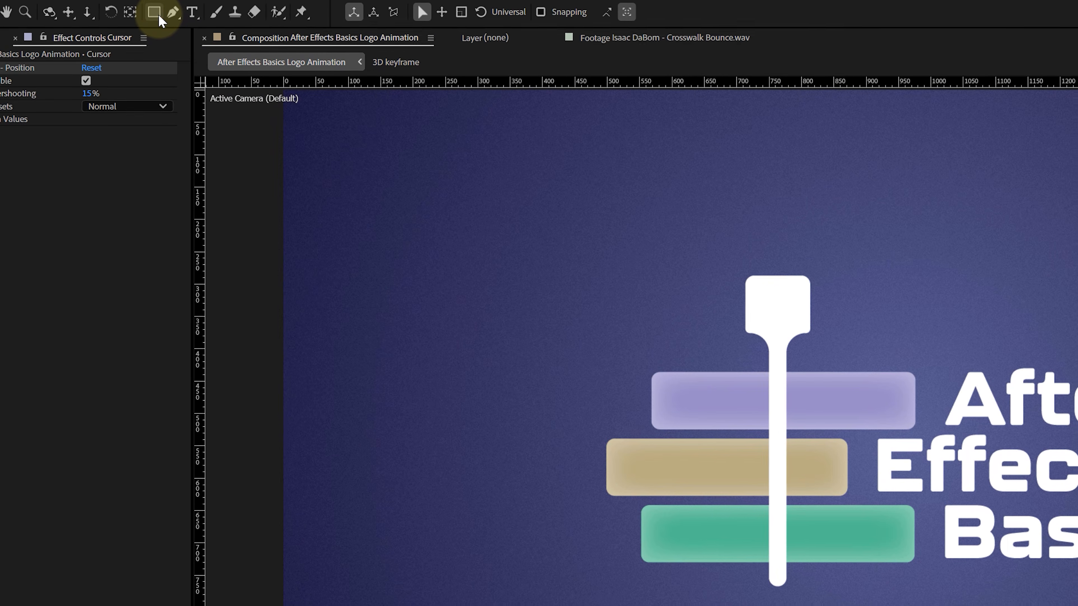
# - Draw a rectangle shape at 0:00:04:19 from the cursor's centre over the whole text, and parent it to the Cursor layer
pyautogui.click(154, 12)
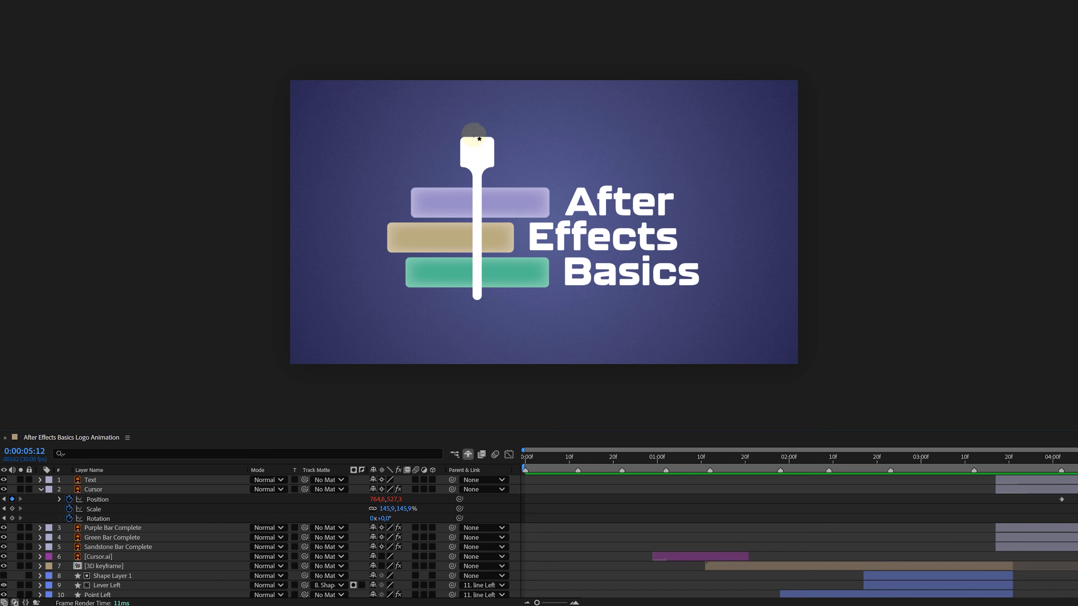
pyautogui.moveTo(477, 138)
pyautogui.mouseDown()
pyautogui.moveTo(561, 299)
pyautogui.moveTo(735, 301)
pyautogui.mouseUp()
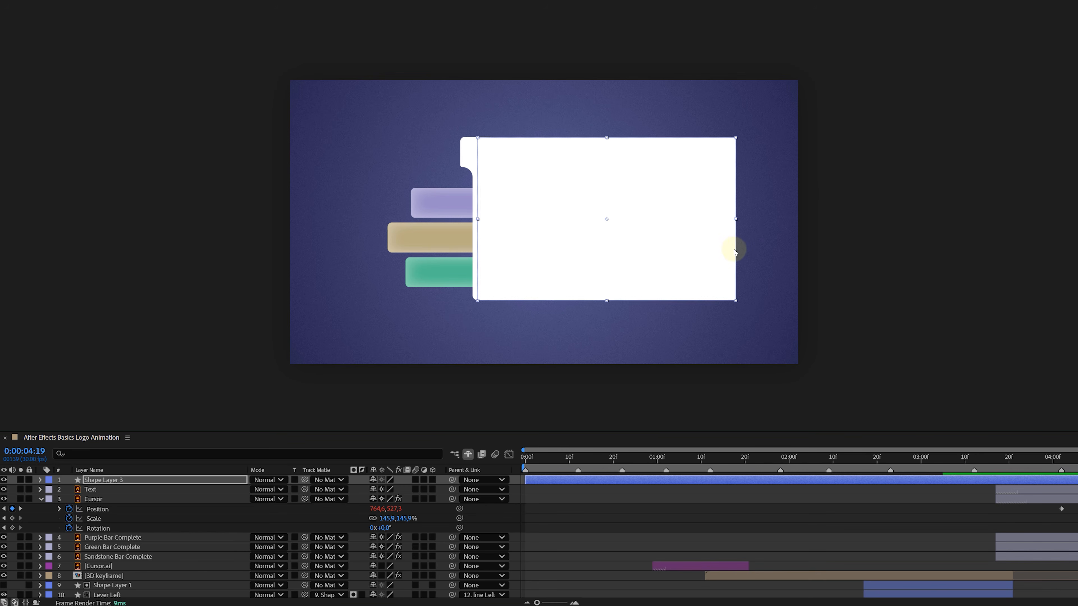
pyautogui.moveTo(452, 480); pyautogui.dragTo(188, 498)
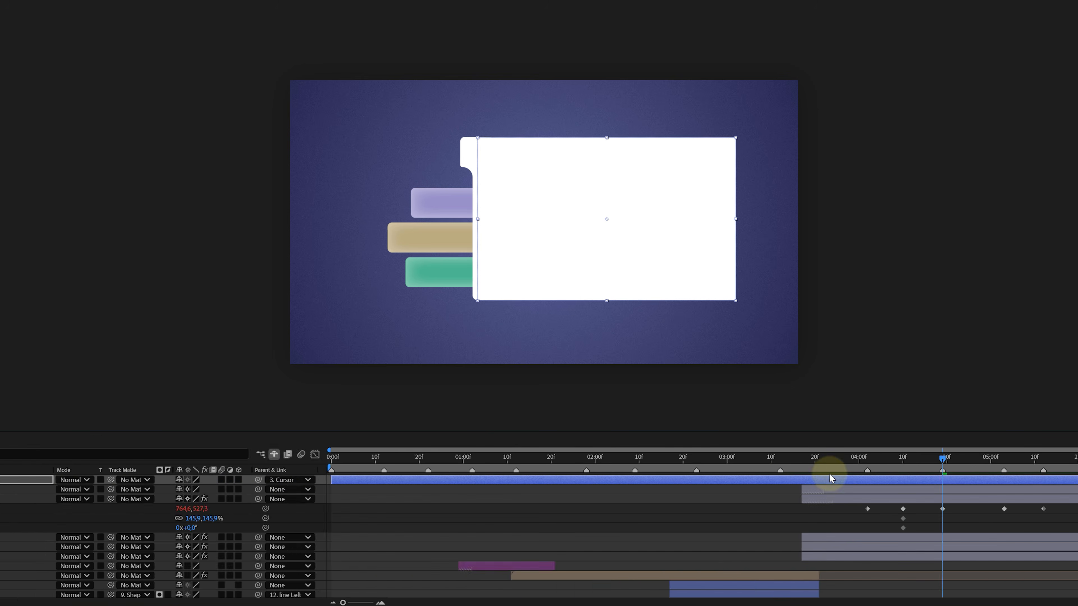
pyautogui.moveTo(774, 461); pyautogui.dragTo(884, 463)
# - Set Shape Layer 3 as the Text layer's track matte and trim the Text layer's start to about 0:00:05:03
pyautogui.click(173, 490)
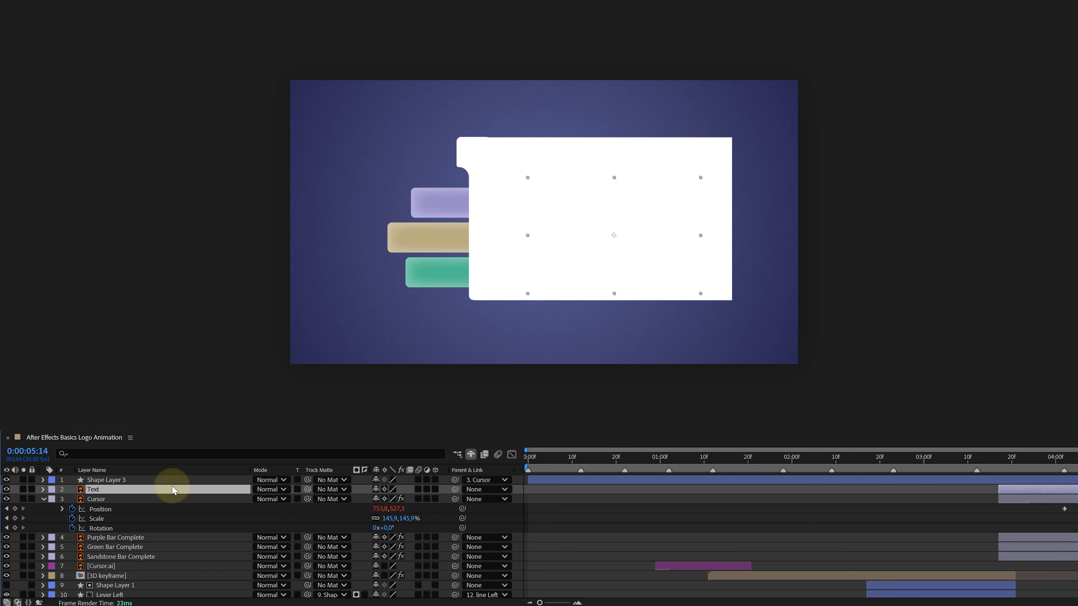
pyautogui.moveTo(307, 489); pyautogui.dragTo(191, 481)
pyautogui.press('space')
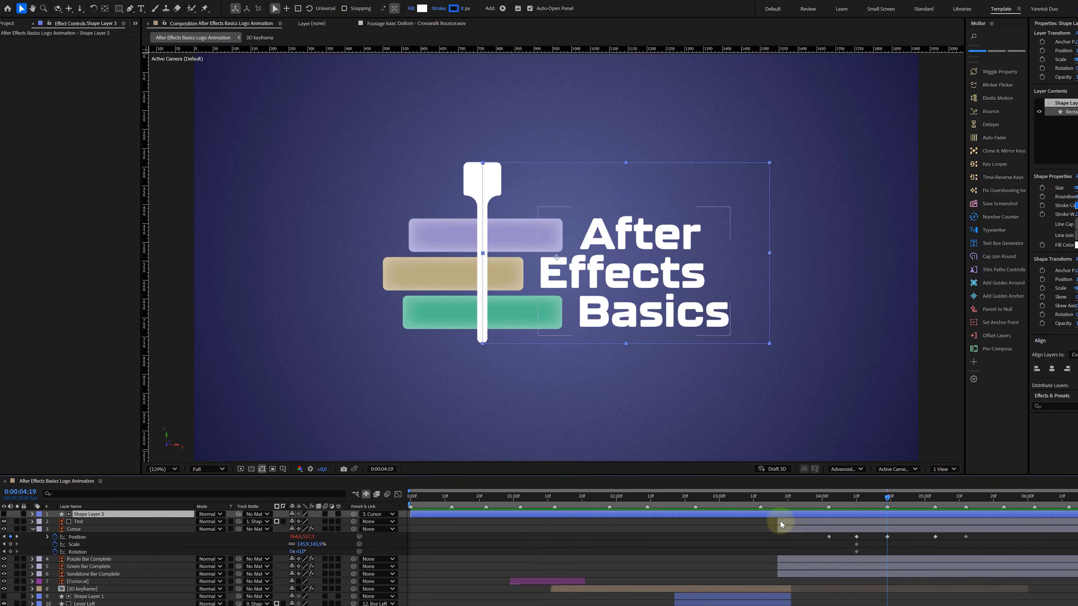
pyautogui.moveTo(780, 521); pyautogui.dragTo(934, 522)
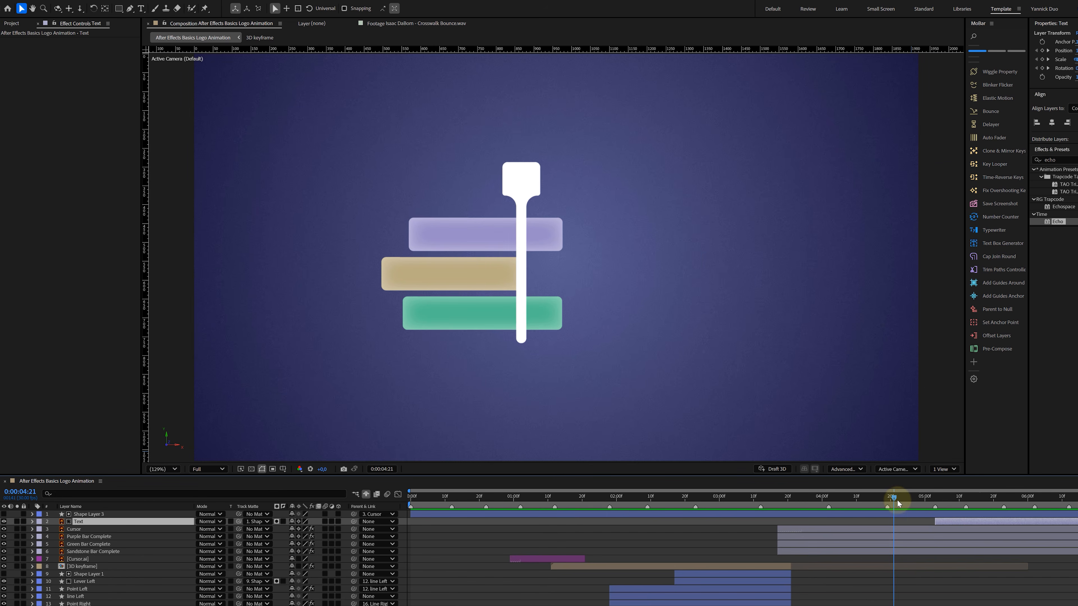
# - Duplicate the Cursor layer at 0:00:05:08, name the copy Cursor Echo below the original, and apply the Echo effect to it
pyautogui.moveTo(891, 498); pyautogui.dragTo(952, 503)
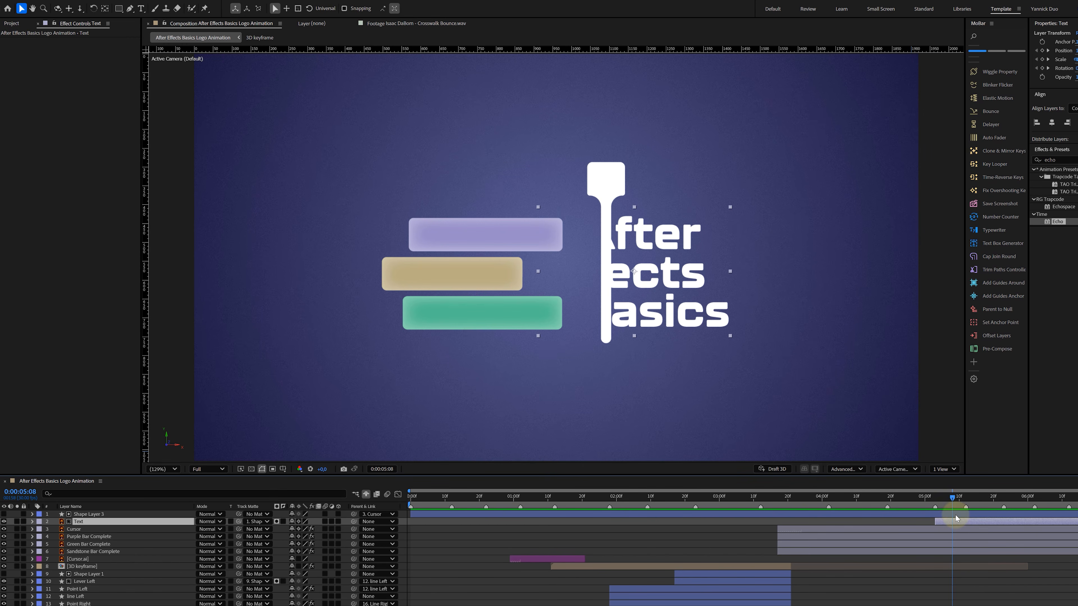
pyautogui.click(953, 528)
pyautogui.hotkey('ctrl', 'd')
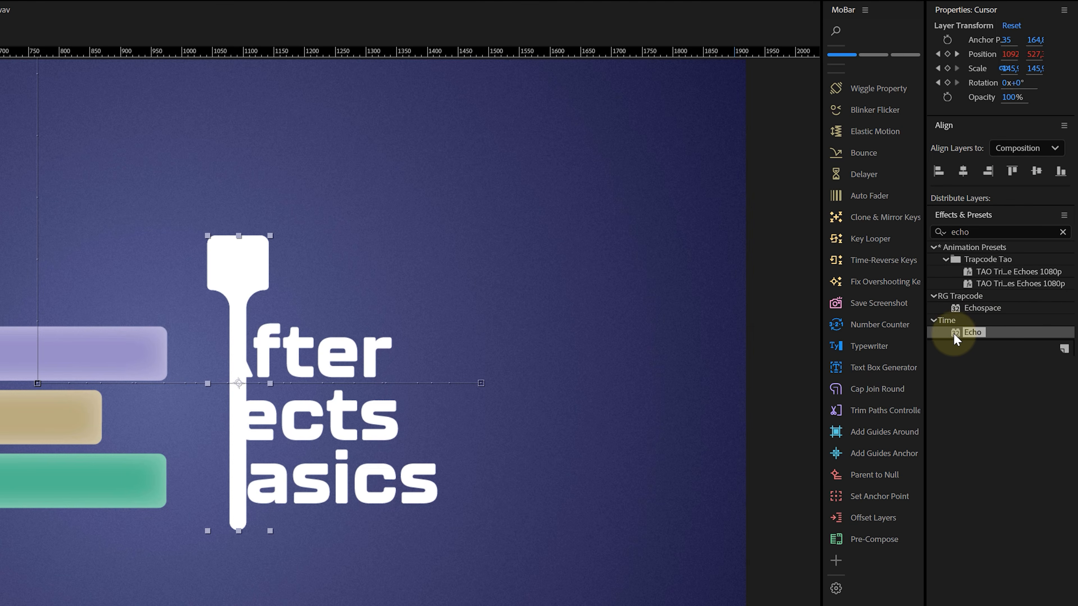
pyautogui.moveTo(954, 333); pyautogui.dragTo(946, 537)
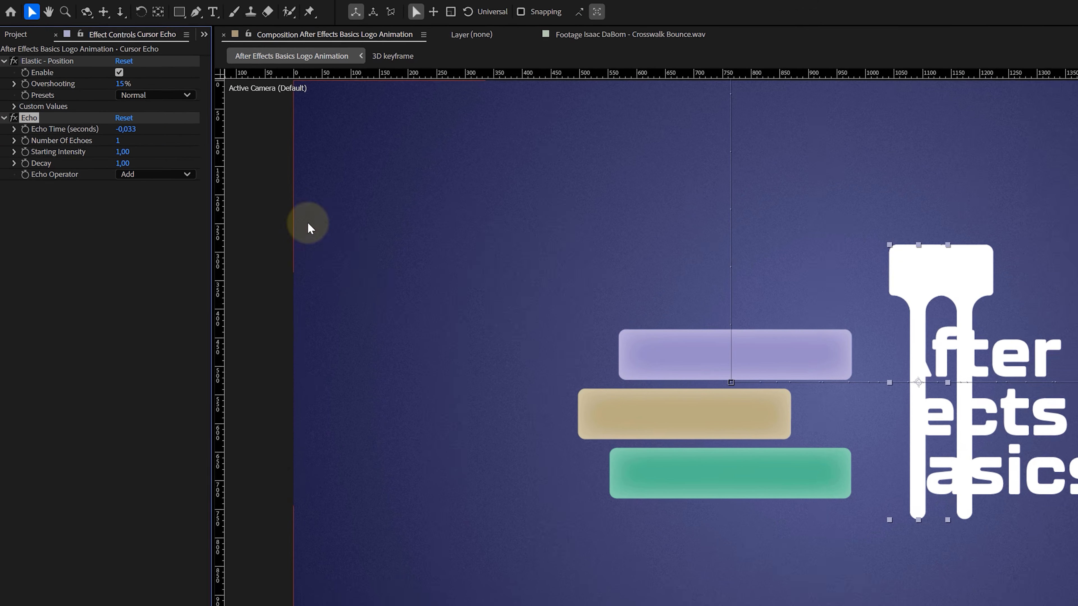
# - Configure the Echo effect with an echo time of -0,001 seconds, 62 echoes, a decay of 0,92 and the Add operator
pyautogui.click(87, 86)
pyautogui.write('-0,001')
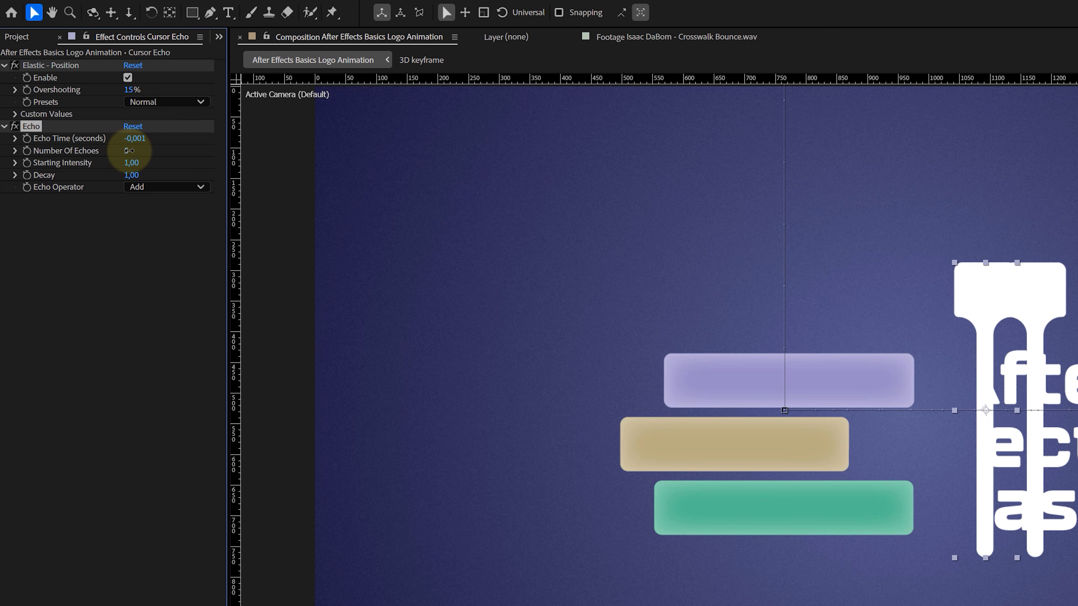
pyautogui.moveTo(126, 151)
pyautogui.mouseDown()
pyautogui.moveTo(168, 149)
pyautogui.moveTo(127, 178)
pyautogui.mouseUp()
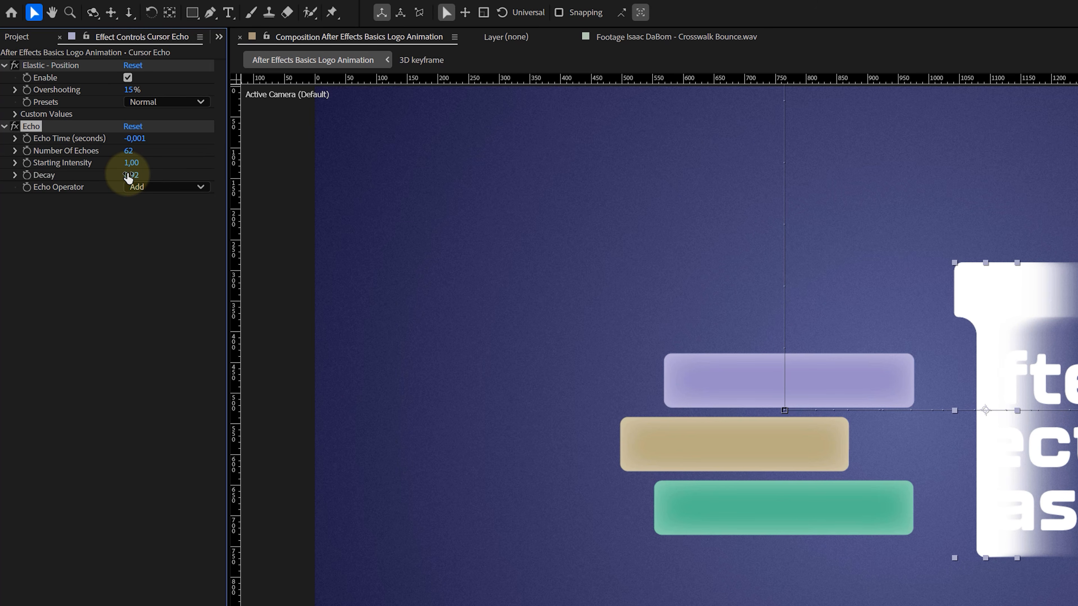
pyautogui.click(137, 187)
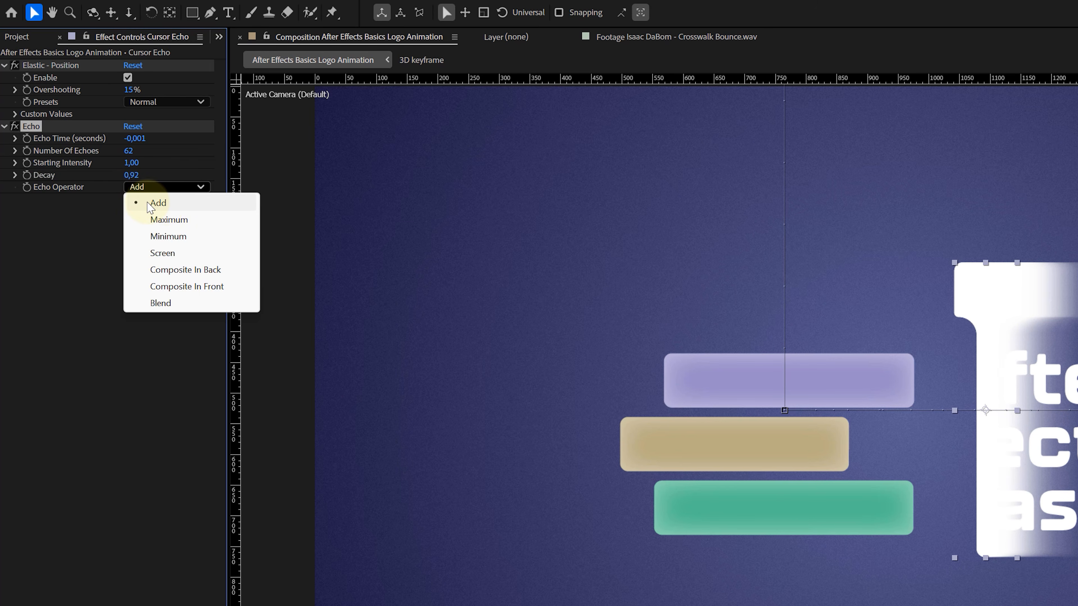
pyautogui.click(166, 205)
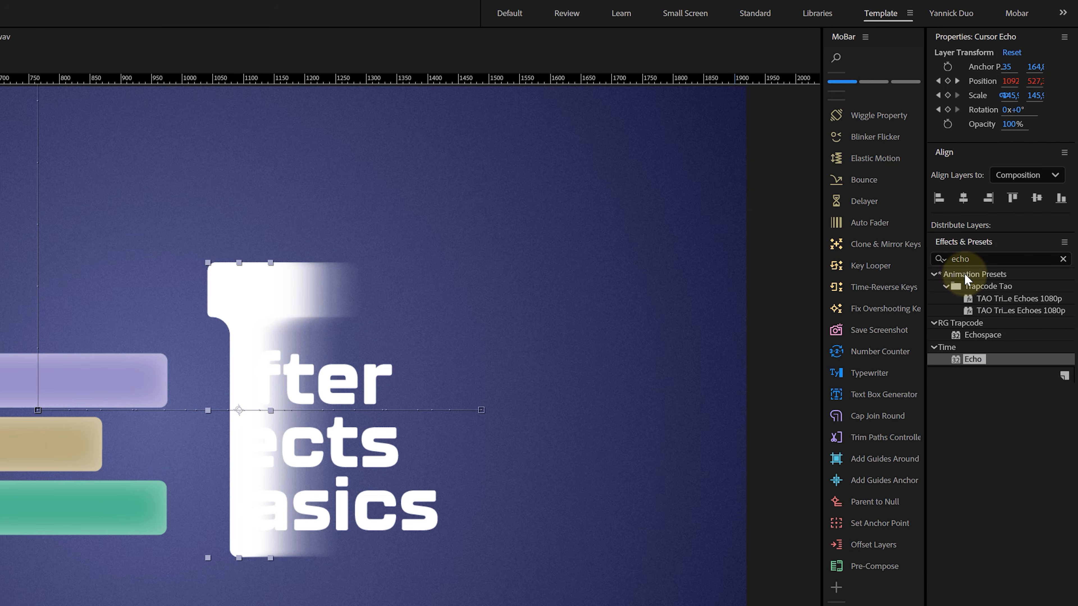
# - Apply the Fill effect to the Cursor Echo layer and sample its color from the green bar
pyautogui.click(952, 259)
pyautogui.write('fill')
pyautogui.click(984, 362)
pyautogui.doubleClick(983, 360)
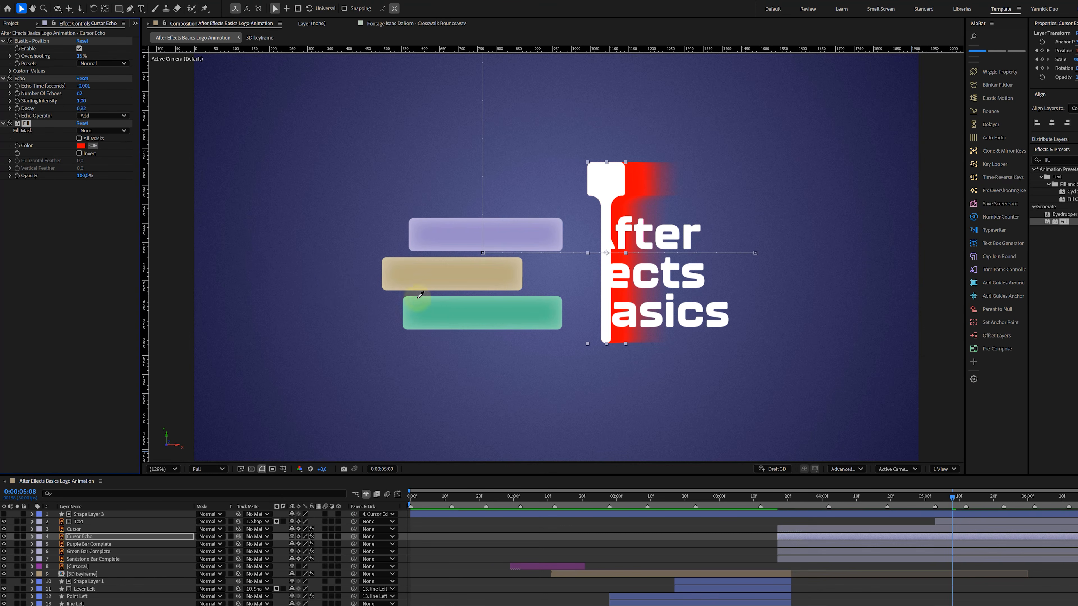
pyautogui.click(485, 311)
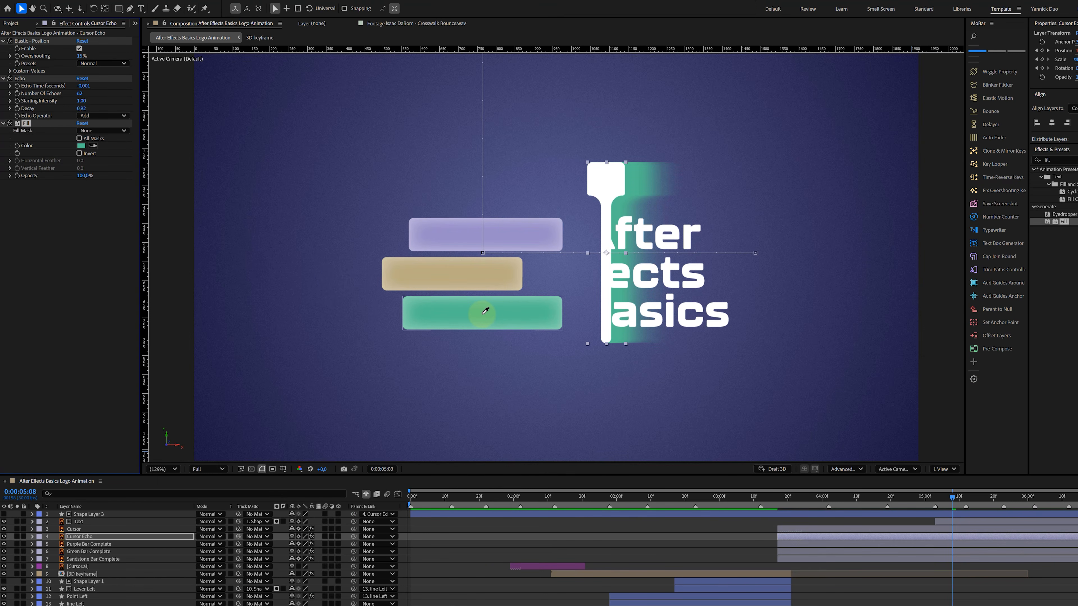